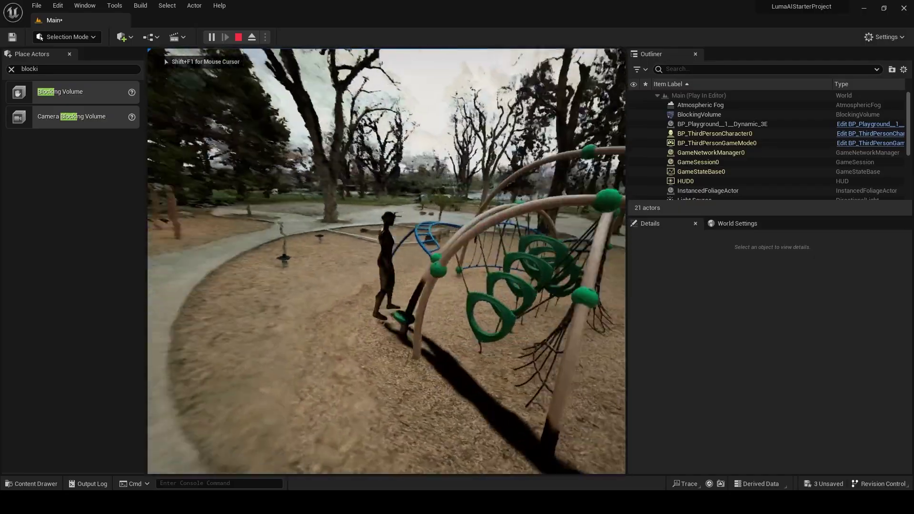
- Fly through the drawbridge scene towards the gate and select the Player Start there
{"action": "key", "text": "d"}
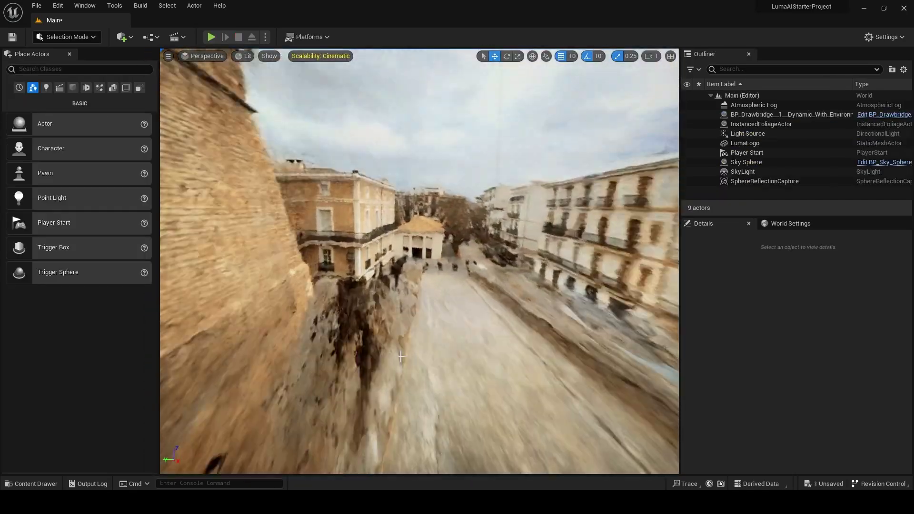
{"action": "key", "text": "w"}
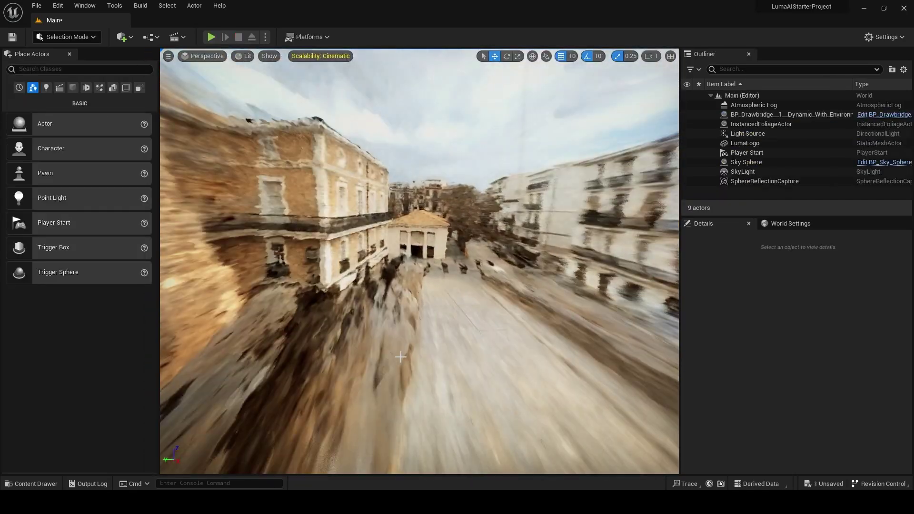
{"action": "right_click_drag", "start_coordinate": [400, 356], "coordinate": [180, 357]}
{"action": "key", "text": "a"}
{"action": "right_click_drag", "start_coordinate": [513, 316], "coordinate": [445, 298]}
{"action": "left_click", "coordinate": [530, 315]}
{"action": "right_click_drag", "start_coordinate": [470, 331], "coordinate": [454, 340]}
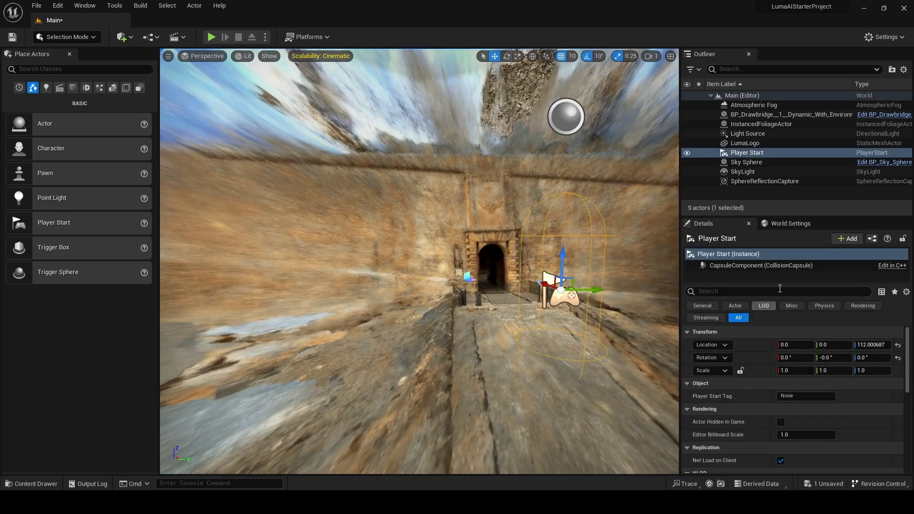
- Open the World Settings and show the GameMode Override choices
{"action": "left_click", "coordinate": [790, 224]}
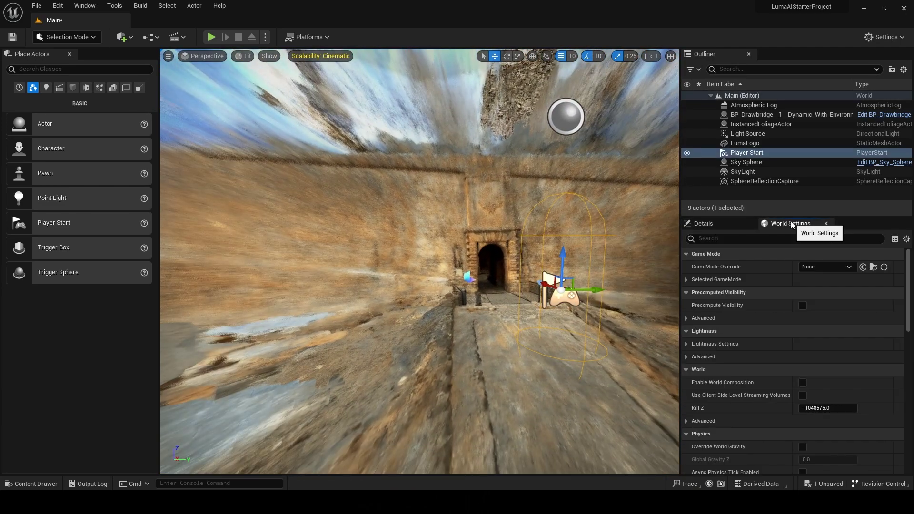
{"action": "left_click", "coordinate": [831, 266]}
{"action": "left_click", "coordinate": [725, 223]}
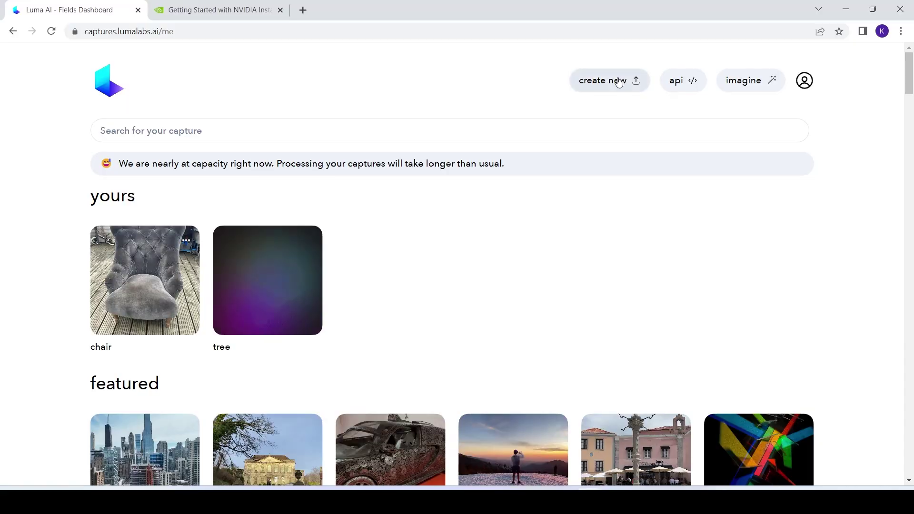
- Switch to the Luma AI dashboard in the browser, view the new-capture form, and bring up the chair capture's download options
{"action": "left_click", "coordinate": [616, 81]}
{"action": "left_click", "coordinate": [37, 332]}
{"action": "mouse_move", "coordinate": [156, 295]}
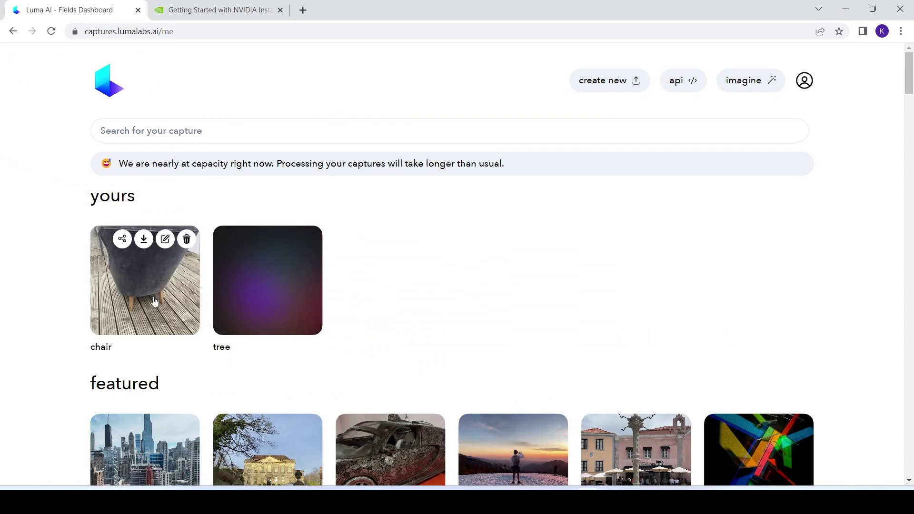
{"action": "left_click", "coordinate": [143, 242]}
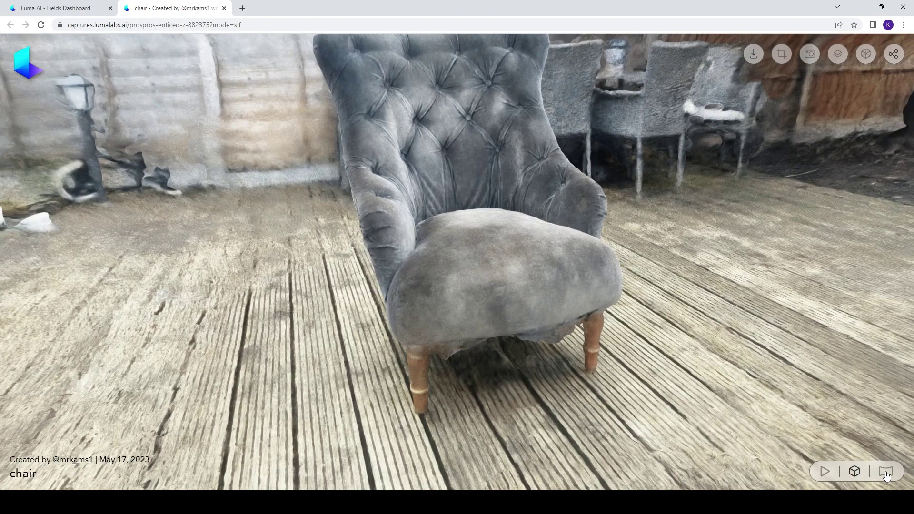
- Inspect the chair capture as a full scene, an isolated object, with its crop box, and as an untextured mesh
{"action": "left_click", "coordinate": [886, 473]}
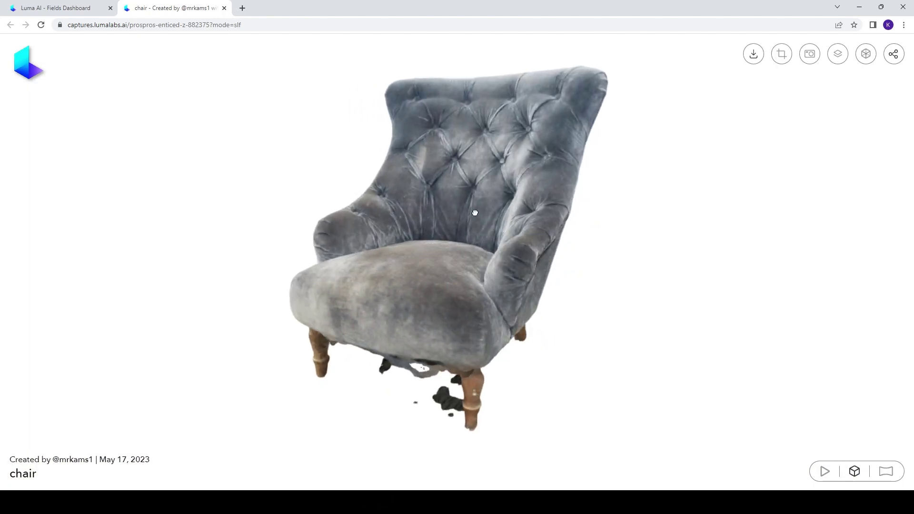
{"action": "left_click_drag", "start_coordinate": [474, 213], "coordinate": [591, 201]}
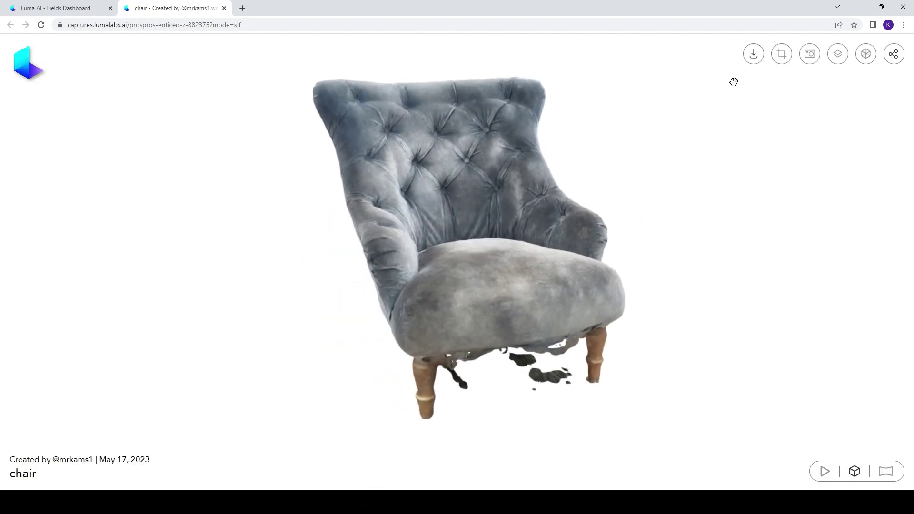
{"action": "left_click", "coordinate": [850, 476]}
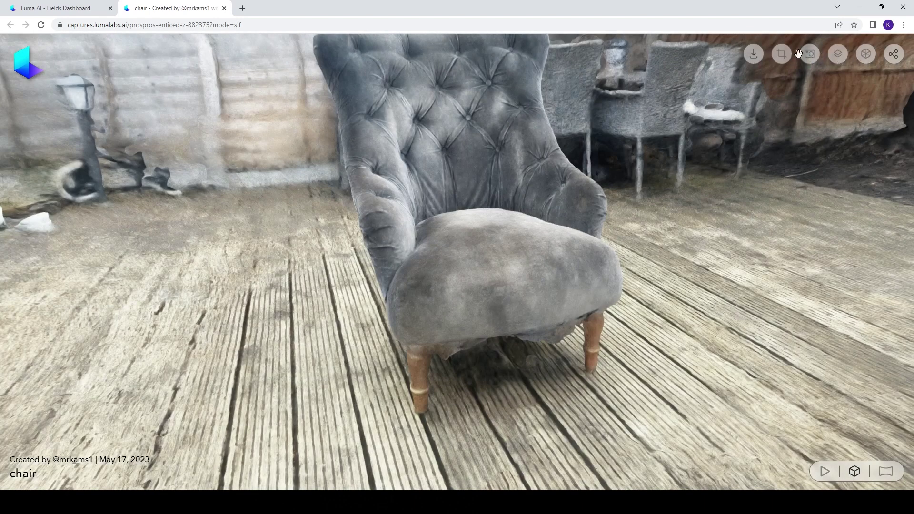
{"action": "left_click", "coordinate": [873, 57]}
{"action": "left_click_drag", "start_coordinate": [712, 323], "coordinate": [723, 319]}
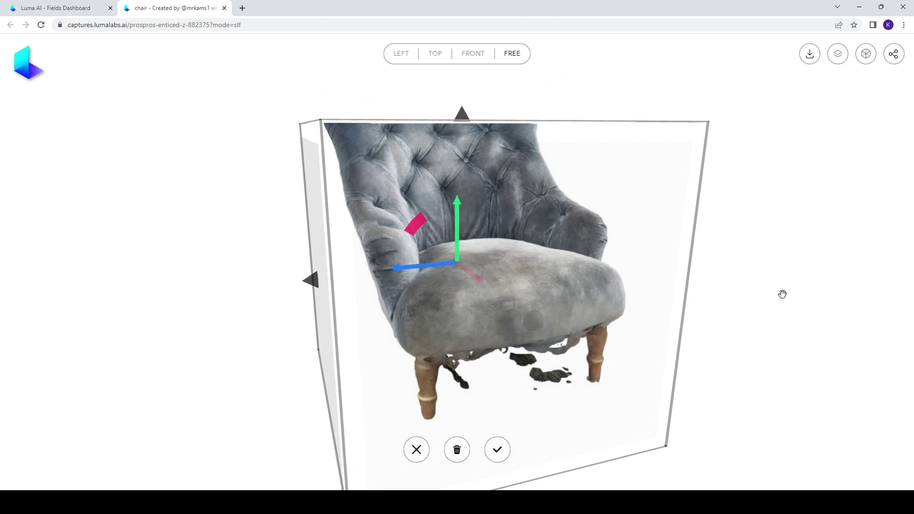
{"action": "left_click_drag", "start_coordinate": [779, 295], "coordinate": [622, 294]}
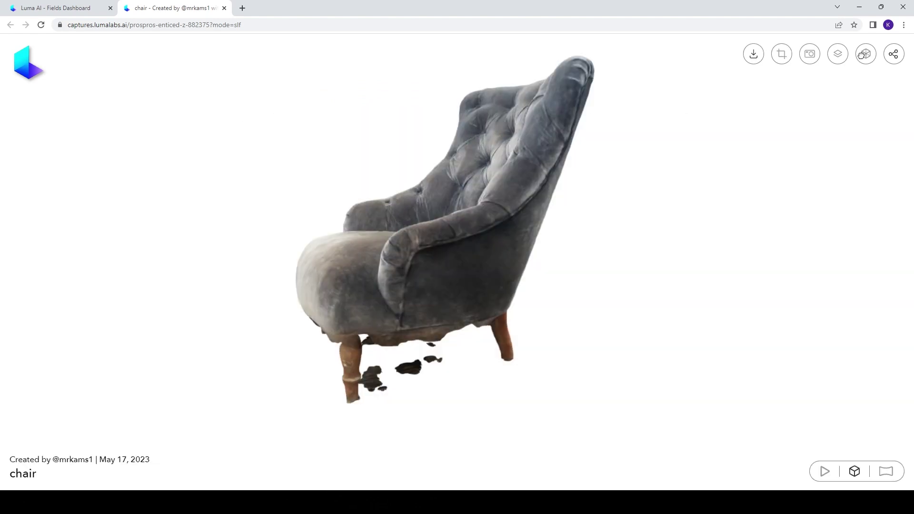
{"action": "left_click", "coordinate": [859, 61]}
{"action": "left_click_drag", "start_coordinate": [288, 217], "coordinate": [633, 274]}
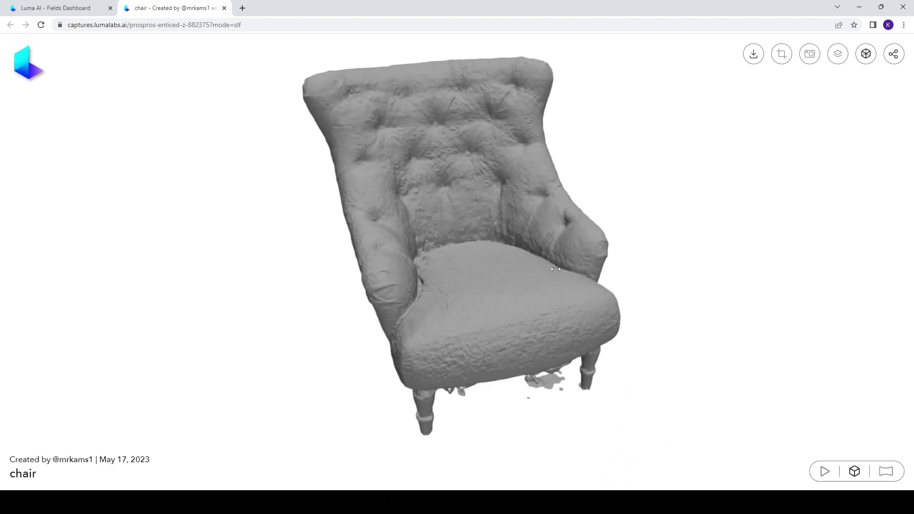
- Bring up the chair capture's download options and open the linked Luma Unreal Engine Plugin documentation
{"action": "left_click", "coordinate": [754, 54]}
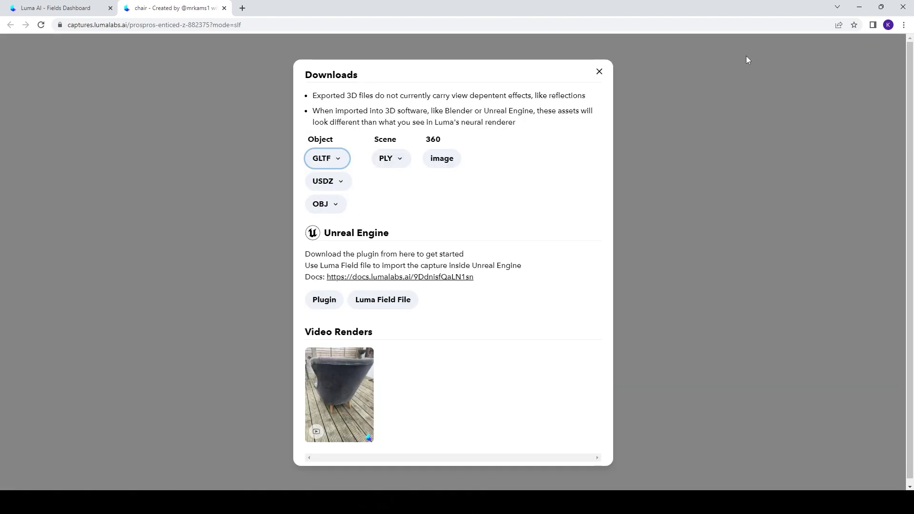
{"action": "scroll", "coordinate": [376, 292], "scroll_direction": "down", "scroll_amount": 1}
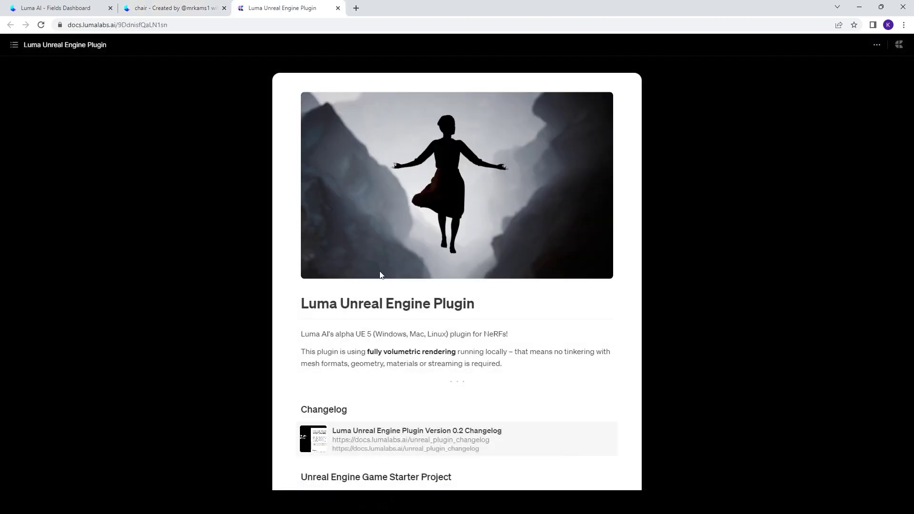
- Read through the Luma Unreal Engine Plugin documentation, from the starter projects and sample scenes to the FAQ
{"action": "scroll", "coordinate": [380, 275], "scroll_direction": "down", "scroll_amount": 3}
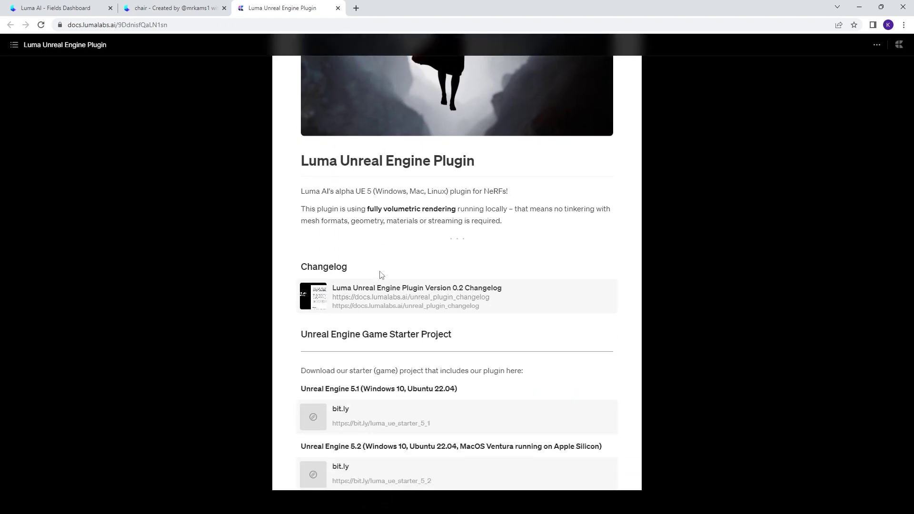
{"action": "scroll", "coordinate": [380, 275], "scroll_direction": "down", "scroll_amount": 3}
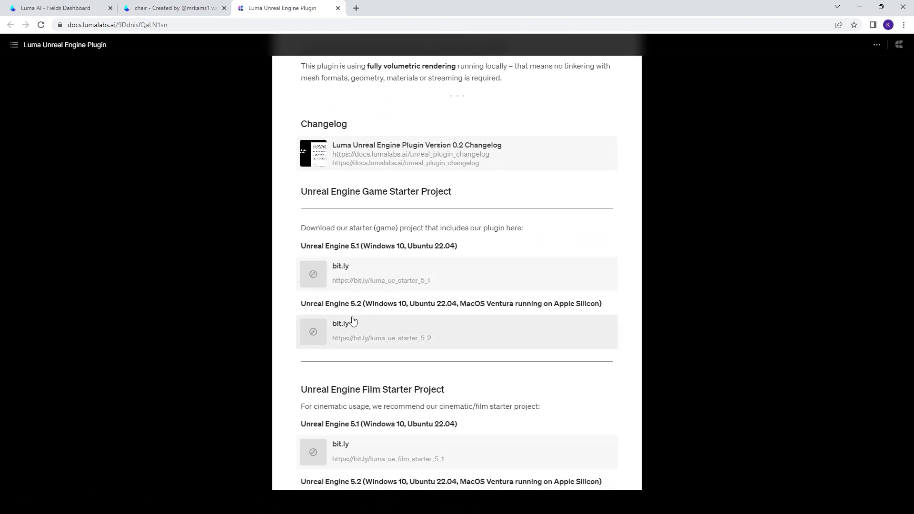
{"action": "scroll", "coordinate": [342, 328], "scroll_direction": "down", "scroll_amount": 3}
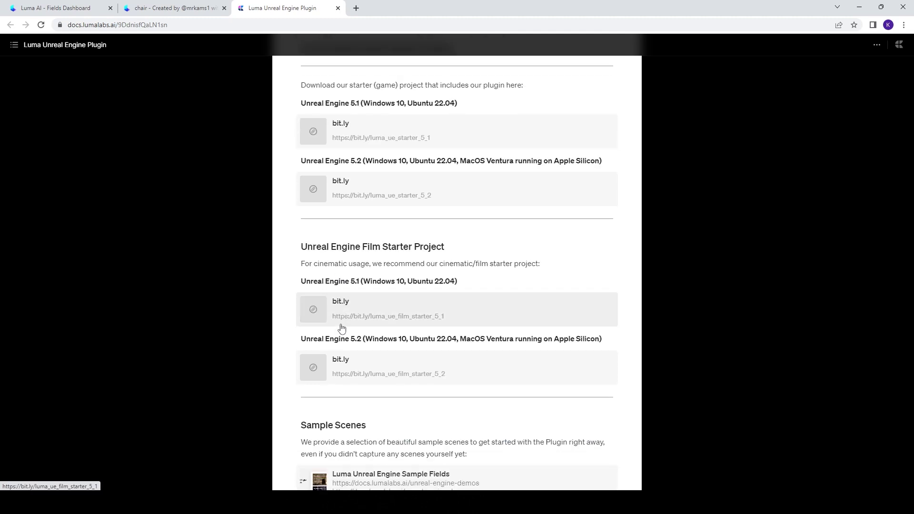
{"action": "scroll", "coordinate": [352, 338], "scroll_direction": "down", "scroll_amount": 2}
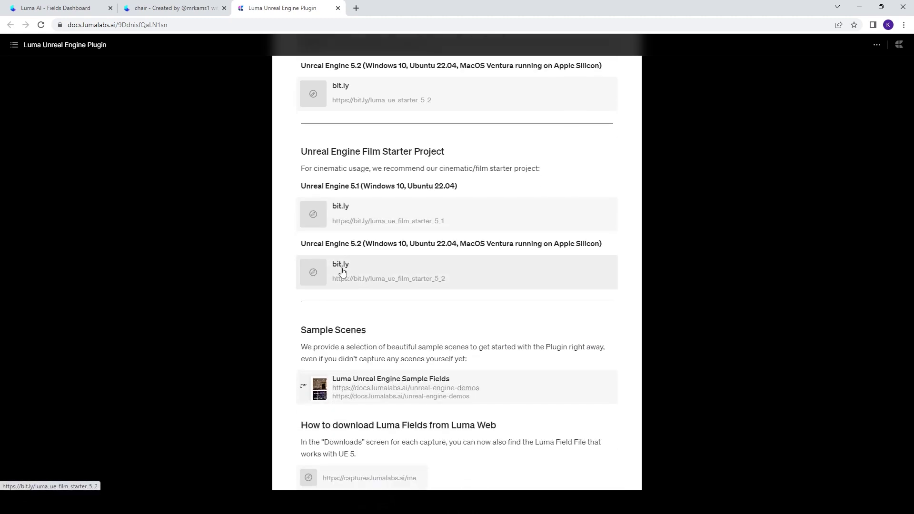
{"action": "scroll", "coordinate": [341, 268], "scroll_direction": "down", "scroll_amount": 20}
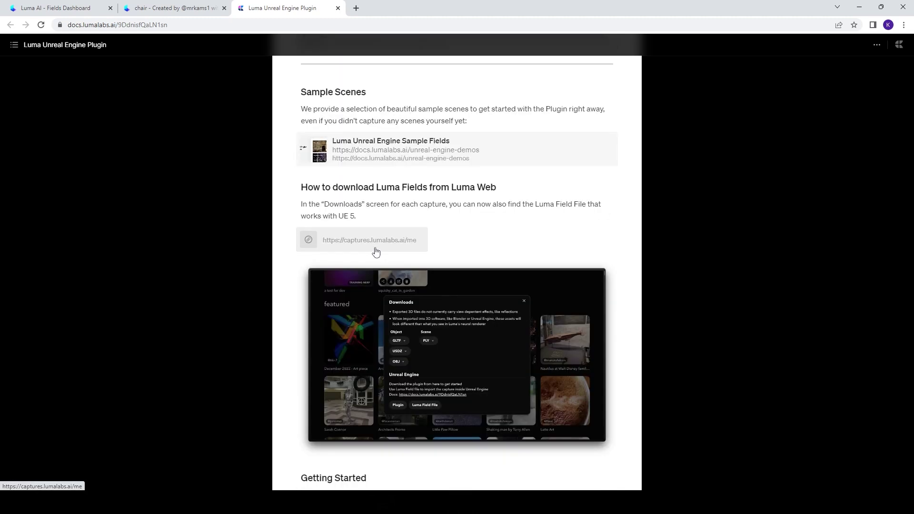
{"action": "scroll", "coordinate": [393, 239], "scroll_direction": "down", "scroll_amount": 5}
{"action": "scroll", "coordinate": [456, 266], "scroll_direction": "up", "scroll_amount": 3}
{"action": "scroll", "coordinate": [519, 303], "scroll_direction": "down", "scroll_amount": 3}
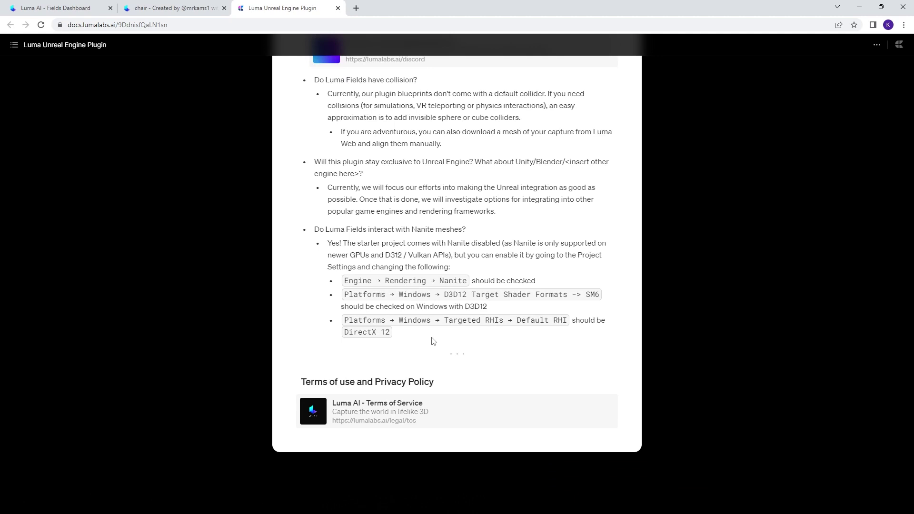
- Download the Unreal Engine Film Starter Project for Unreal Engine 5.2
{"action": "scroll", "coordinate": [372, 291], "scroll_direction": "up", "scroll_amount": 20}
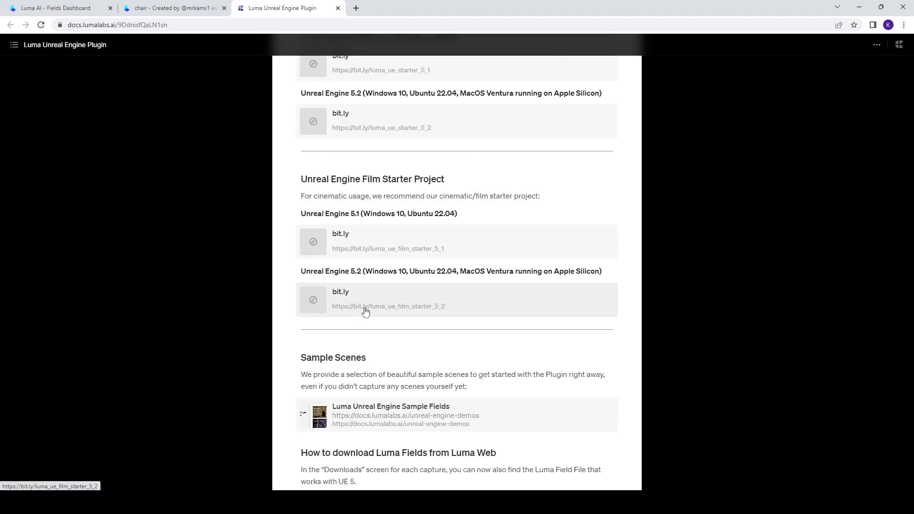
{"action": "left_click", "coordinate": [365, 311]}
{"action": "scroll", "coordinate": [365, 310], "scroll_direction": "up", "scroll_amount": 1}
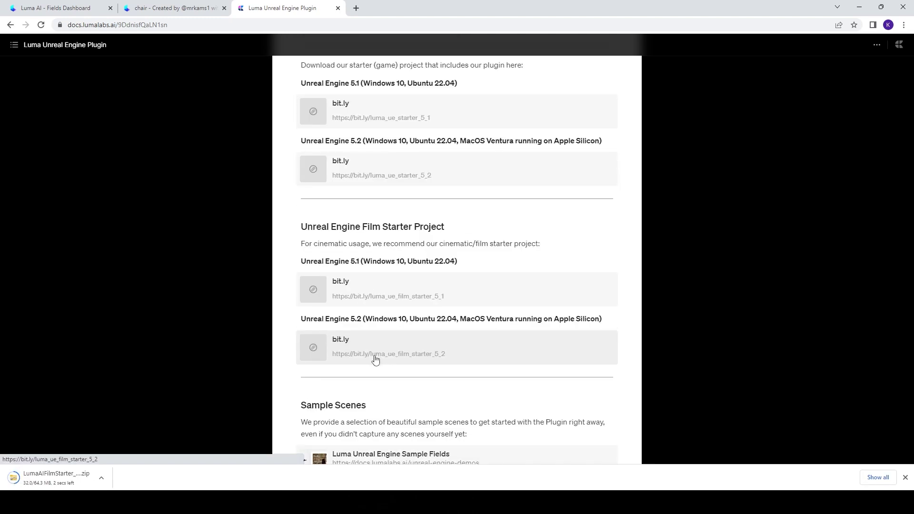
- Show the downloaded film starter archive in its folder and open LumaAIFilmStarter.uproject from the LumaAIFilmStarter_5.2 folder
{"action": "left_click", "coordinate": [102, 478]}
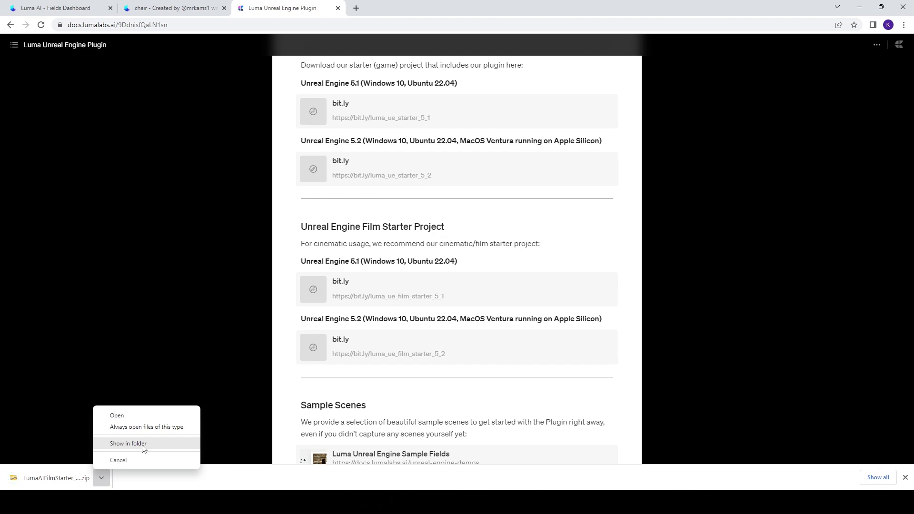
{"action": "left_click", "coordinate": [142, 443]}
{"action": "double_click", "coordinate": [138, 206]}
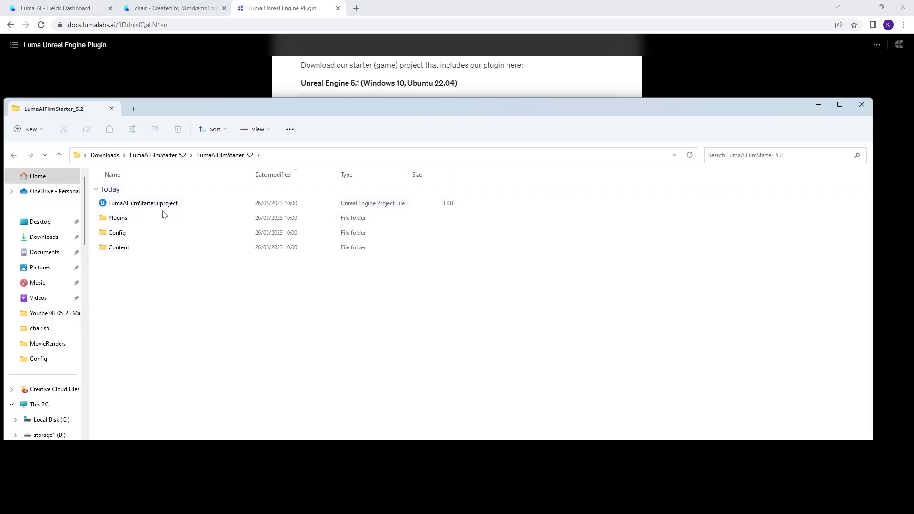
{"action": "double_click", "coordinate": [153, 208]}
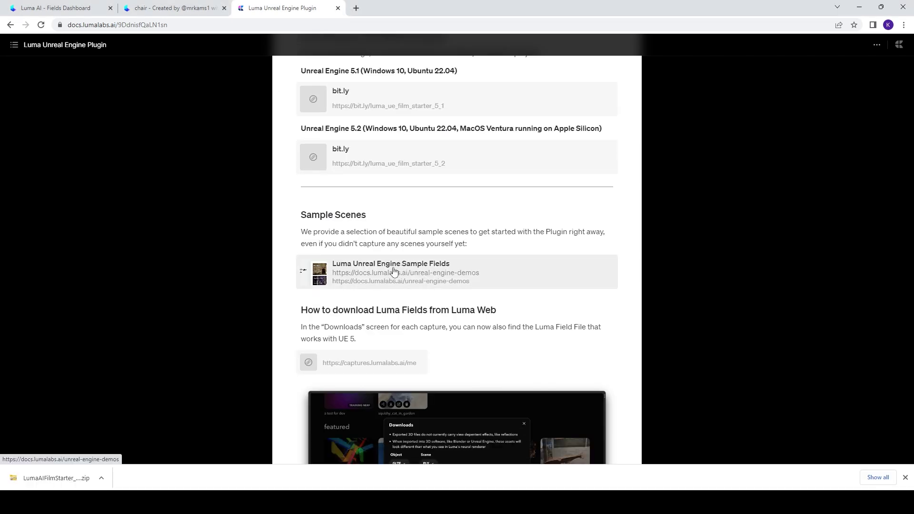
- Open the Luma Unreal Engine Sample Fields page in the browser and launch the Playground sample's web viewer
{"action": "left_click", "coordinate": [387, 269]}
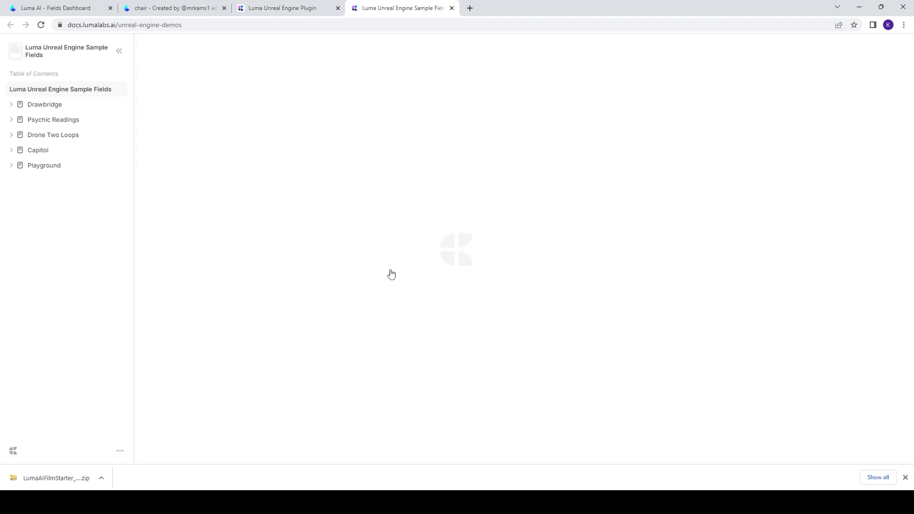
{"action": "scroll", "coordinate": [390, 273], "scroll_direction": "down", "scroll_amount": 6}
{"action": "left_click", "coordinate": [398, 359]}
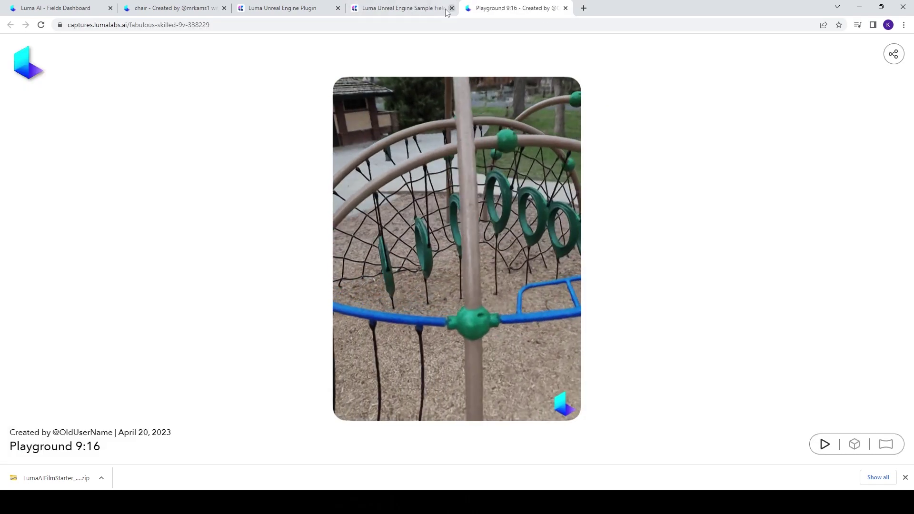
- Examine the Playground capture in the interactive 3D viewer from several sides, both as an isolated object and with its surroundings
{"action": "left_click", "coordinate": [855, 447]}
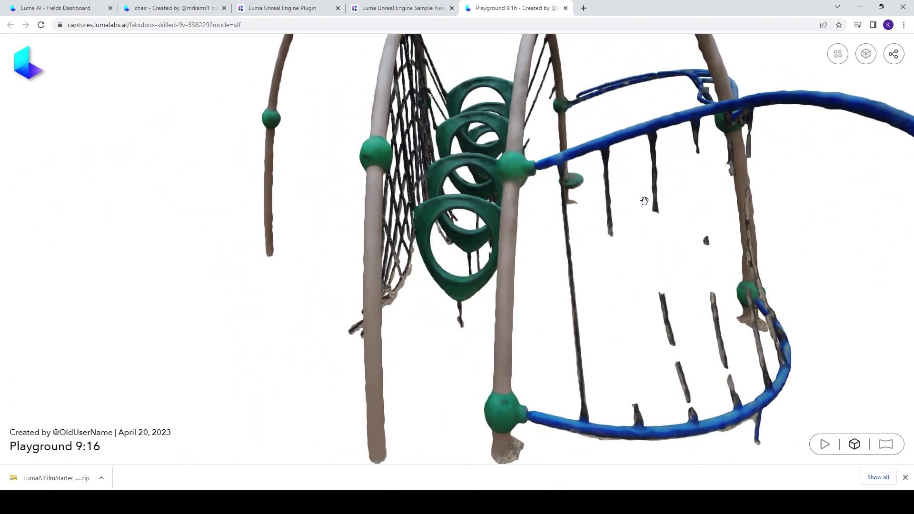
{"action": "left_click_drag", "start_coordinate": [645, 262], "coordinate": [737, 268]}
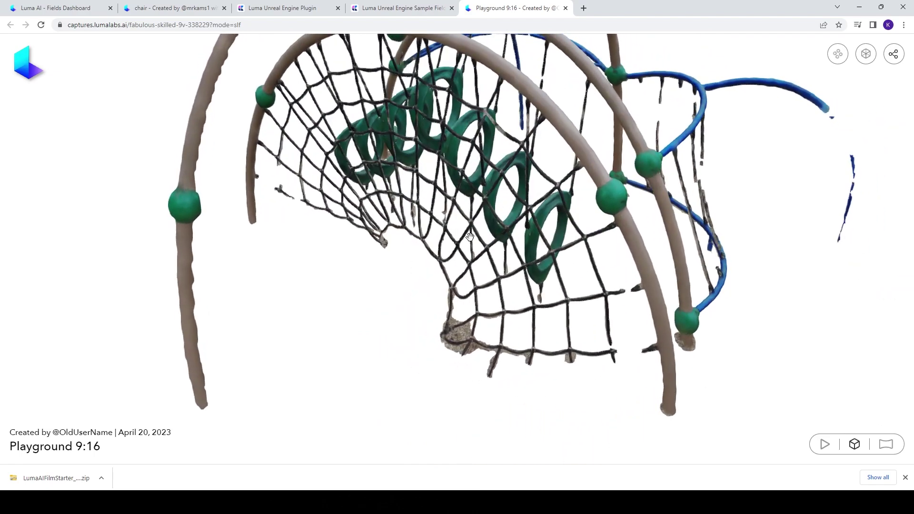
{"action": "left_click_drag", "start_coordinate": [503, 274], "coordinate": [512, 353]}
{"action": "scroll", "coordinate": [480, 334], "scroll_direction": "down", "scroll_amount": 5}
{"action": "scroll", "coordinate": [479, 333], "scroll_direction": "down", "scroll_amount": 4}
{"action": "scroll", "coordinate": [480, 267], "scroll_direction": "down", "scroll_amount": 4}
{"action": "scroll", "coordinate": [486, 262], "scroll_direction": "up", "scroll_amount": 4}
{"action": "left_click_drag", "start_coordinate": [556, 273], "coordinate": [464, 296]}
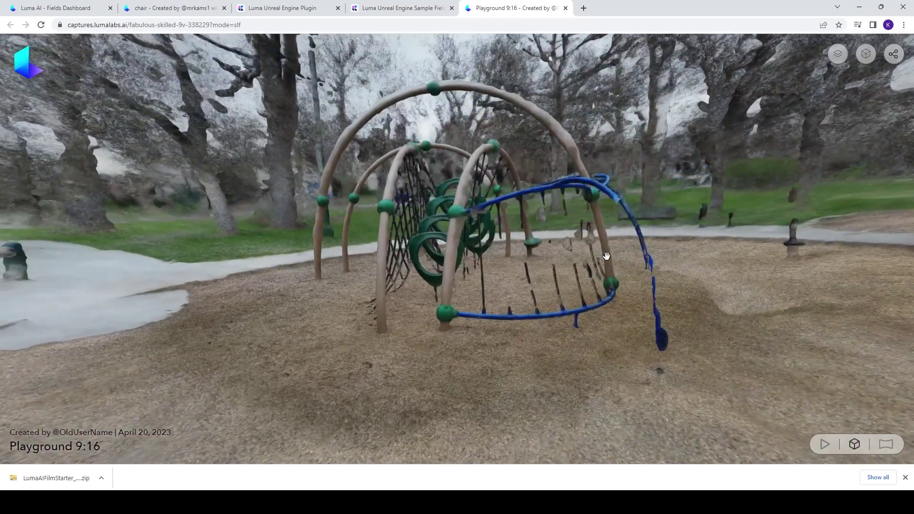
{"action": "left_click_drag", "start_coordinate": [584, 261], "coordinate": [364, 337]}
{"action": "left_click_drag", "start_coordinate": [538, 319], "coordinate": [304, 341]}
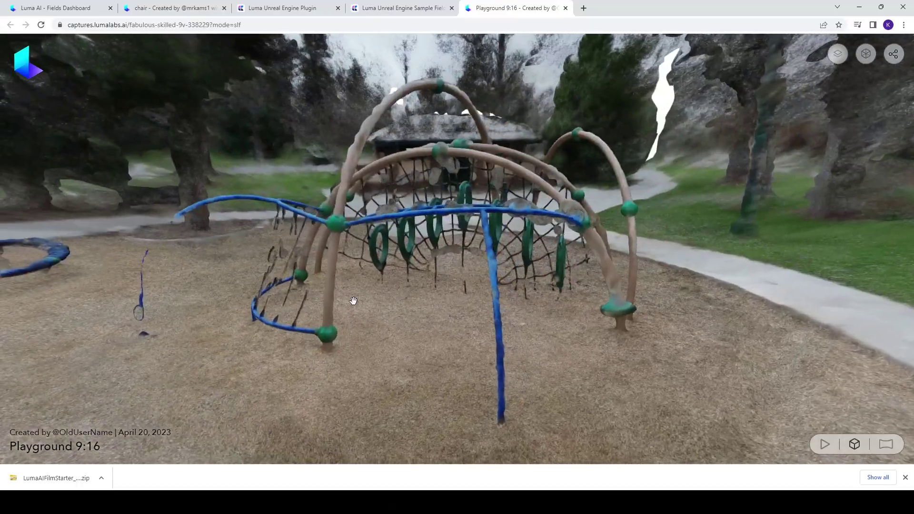
{"action": "left_click_drag", "start_coordinate": [344, 299], "coordinate": [394, 351]}
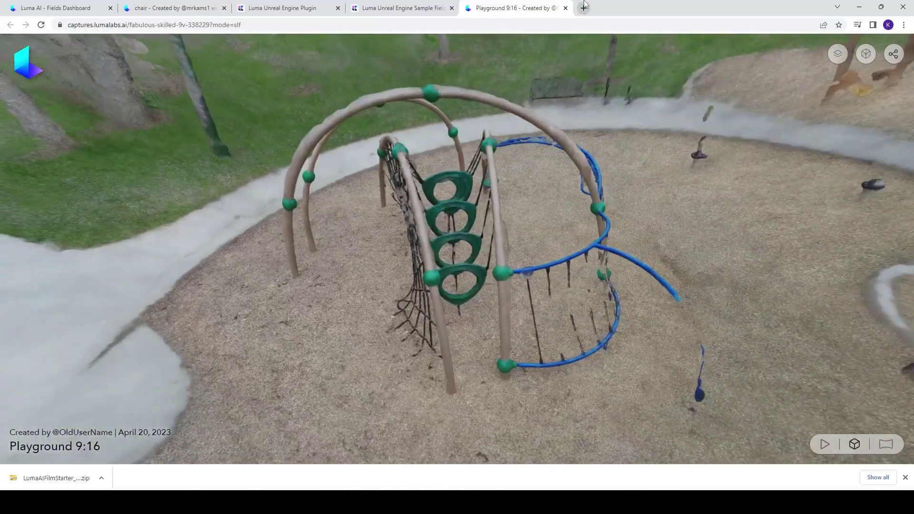
- Return to the Luma Unreal Engine Sample Fields page and download the Playground Luma Field
{"action": "left_click", "coordinate": [414, 10]}
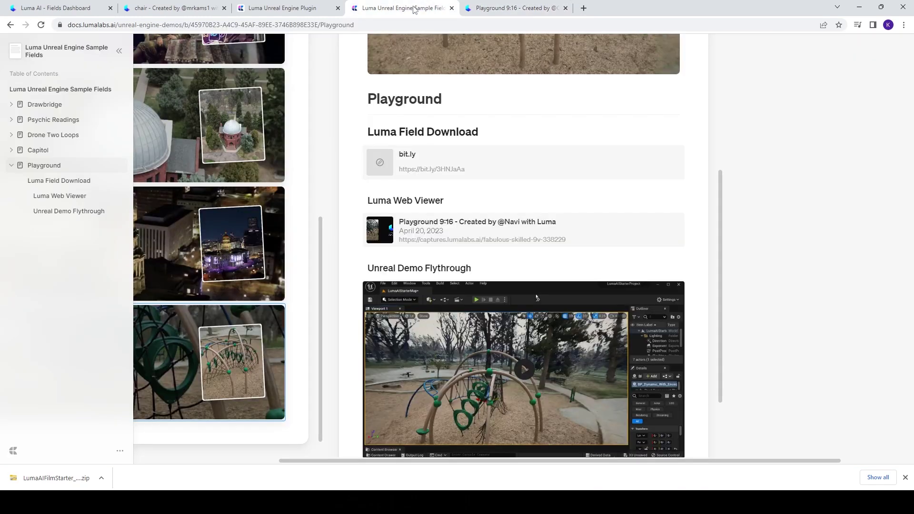
{"action": "scroll", "coordinate": [538, 277], "scroll_direction": "up", "scroll_amount": 3}
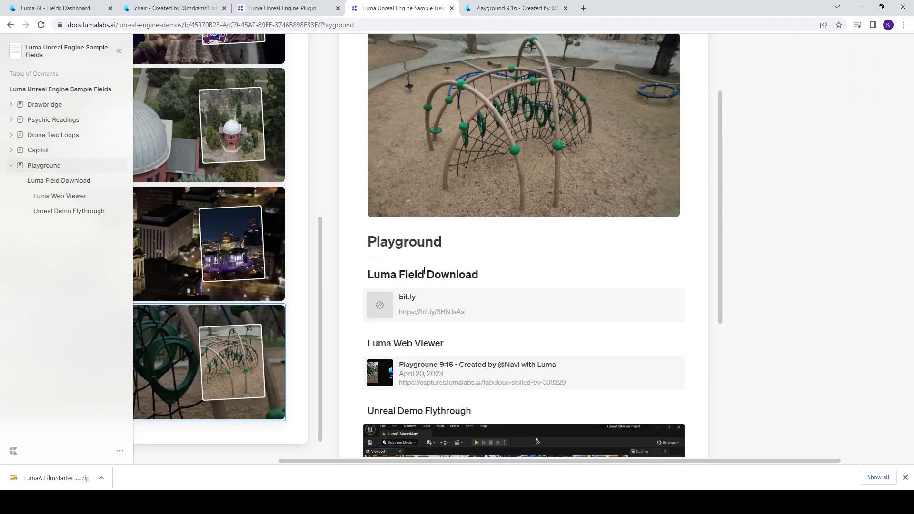
{"action": "scroll", "coordinate": [427, 319], "scroll_direction": "up", "scroll_amount": 1}
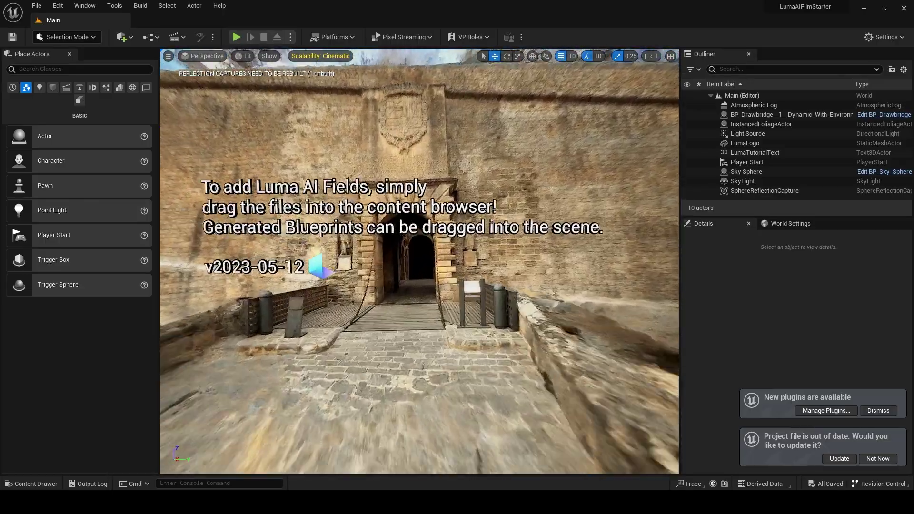
- Switch to the LumaAIFilmStarter project in Unreal Editor and look around the sample drawbridge scene and its surroundings
{"action": "key", "text": "w"}
{"action": "mouse_move", "coordinate": [420, 261]}
{"action": "right_mouse_down"}
{"action": "mouse_move", "coordinate": [538, 274]}
{"action": "mouse_move", "coordinate": [409, 261]}
{"action": "mouse_move", "coordinate": [424, 260]}
{"action": "right_mouse_up"}
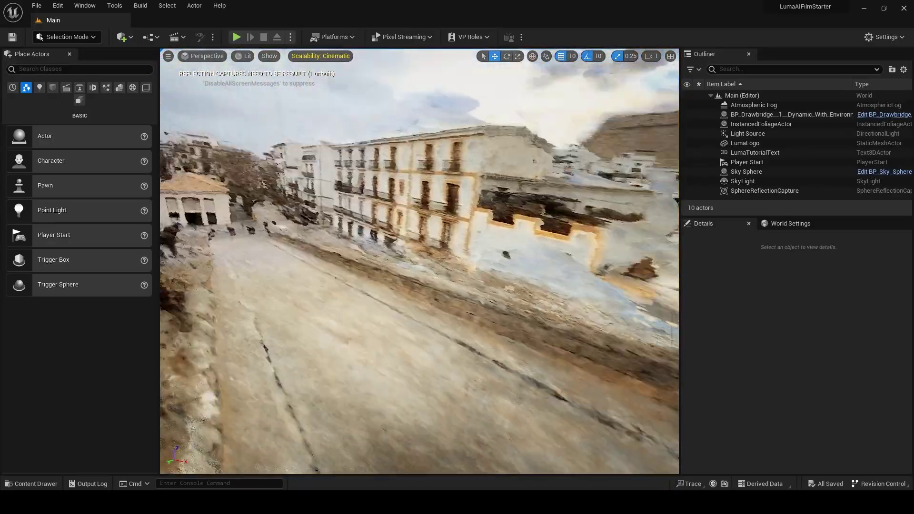
{"action": "right_click_drag", "start_coordinate": [419, 261], "coordinate": [638, 261]}
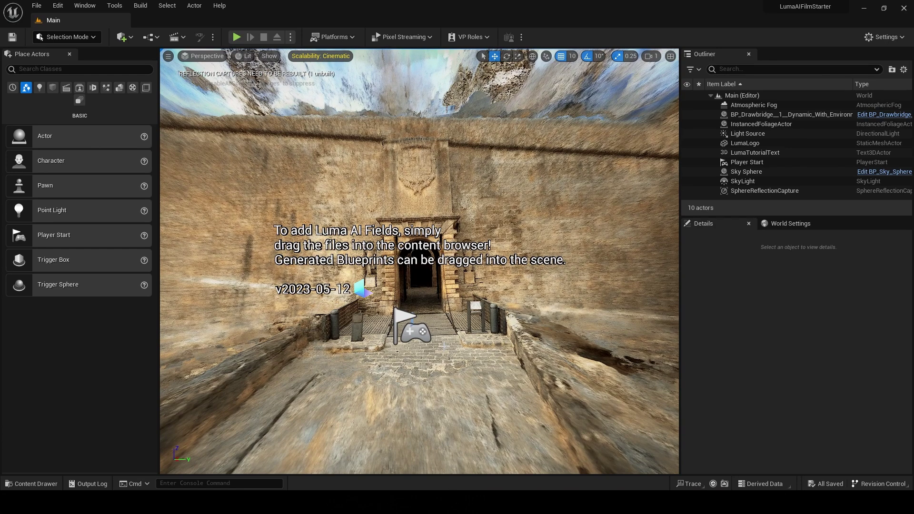
- Download the chair capture's Luma Field file from its browser page and import it into the film starter project's Content folder
{"action": "key", "text": "ctrl+space"}
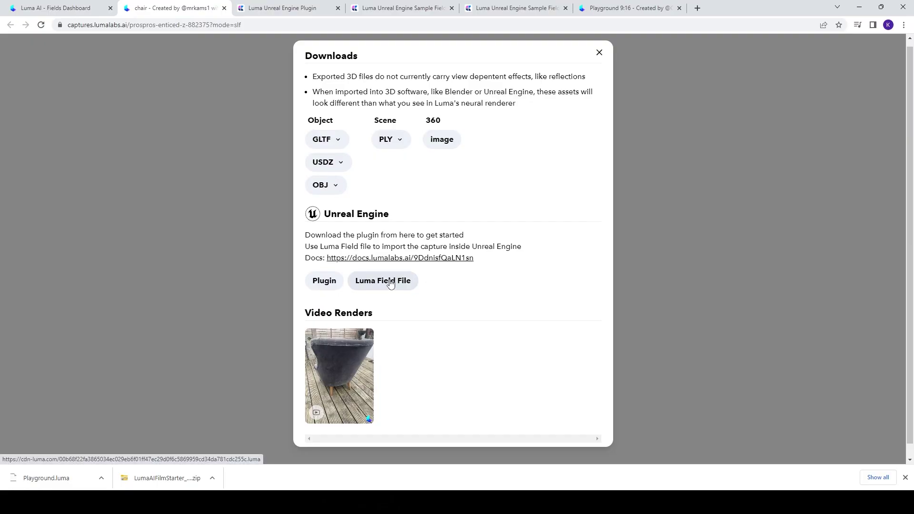
{"action": "left_click", "coordinate": [390, 281]}
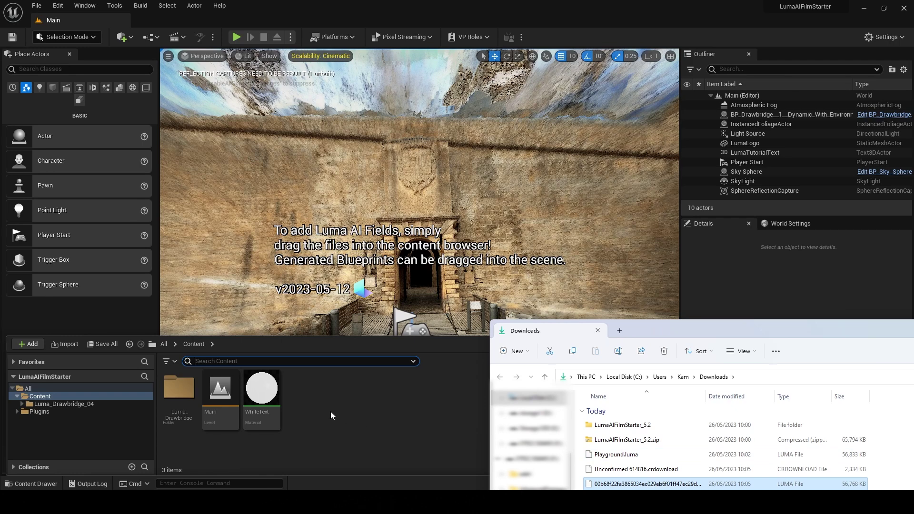
{"action": "key", "text": "ctrl+space"}
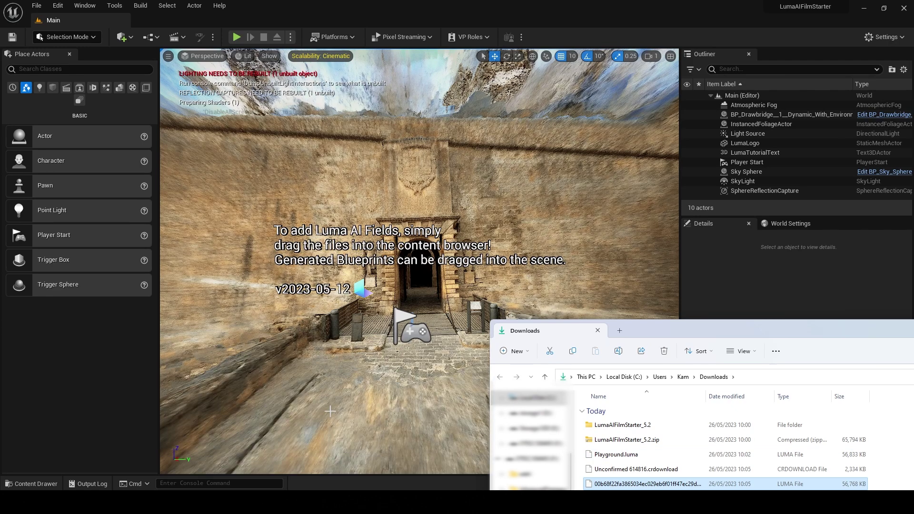
{"action": "left_click", "coordinate": [378, 394]}
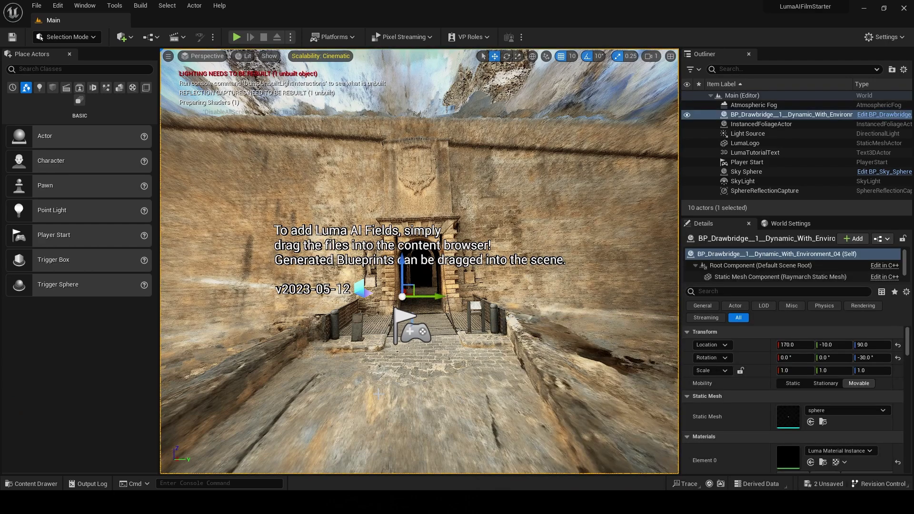
- Place the chair's Dynamic_Cropped Blueprint in front of the drawbridge at location 90, -20, 70 with its scale proportions locked
{"action": "key", "text": "ctrl+space"}
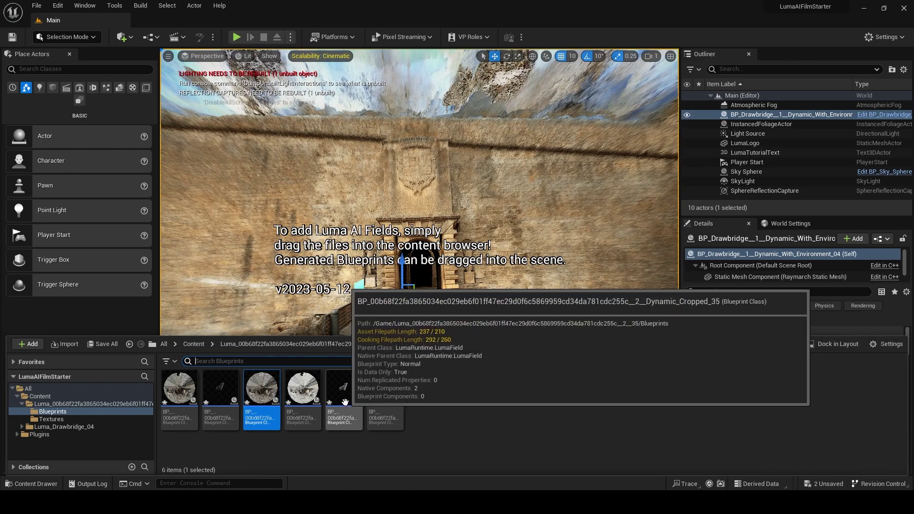
{"action": "left_click_drag", "start_coordinate": [345, 402], "coordinate": [419, 359]}
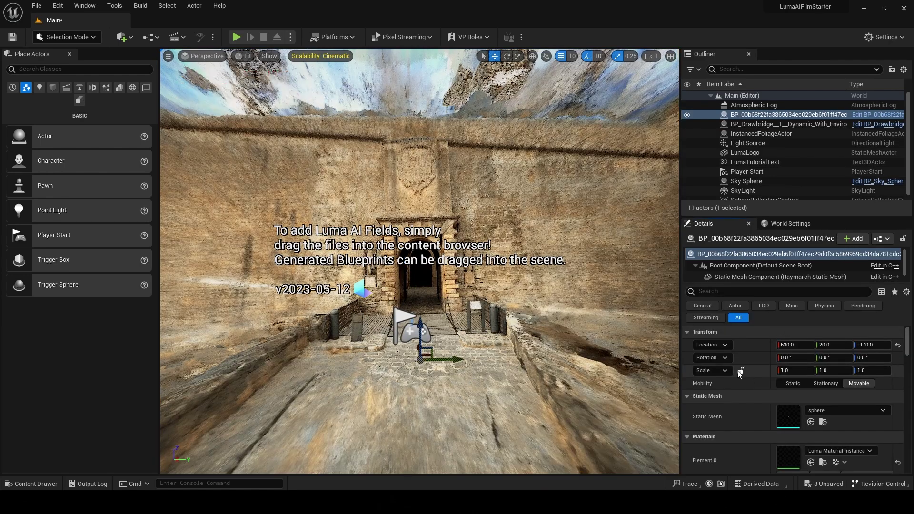
{"action": "left_click", "coordinate": [739, 372]}
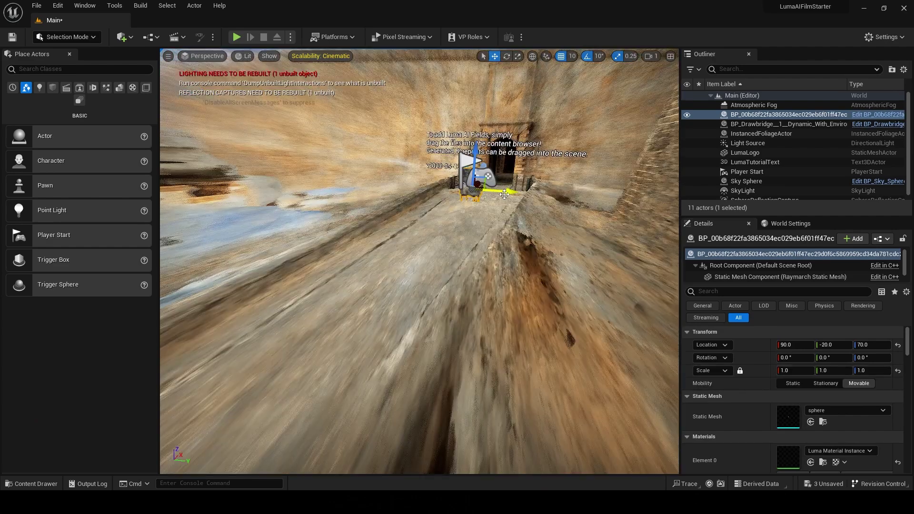
- Run the level and examine the chair in the drawbridge scene from several sides and distances, then stop the play session
{"action": "right_click_drag", "start_coordinate": [504, 193], "coordinate": [443, 220]}
{"action": "key", "text": "a"}
{"action": "key", "text": "w"}
{"action": "key", "text": "s"}
{"action": "left_click", "coordinate": [236, 37]}
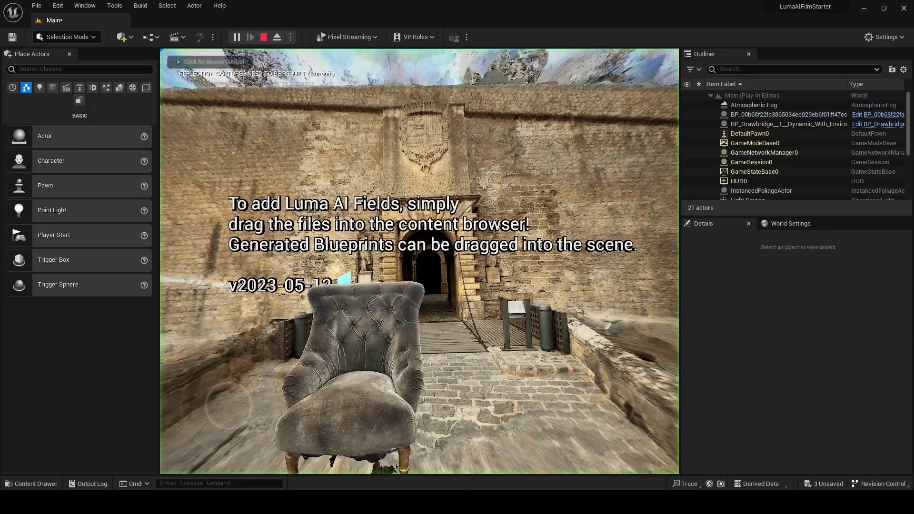
{"action": "key", "text": "s"}
{"action": "key", "text": "a"}
{"action": "key", "text": "w"}
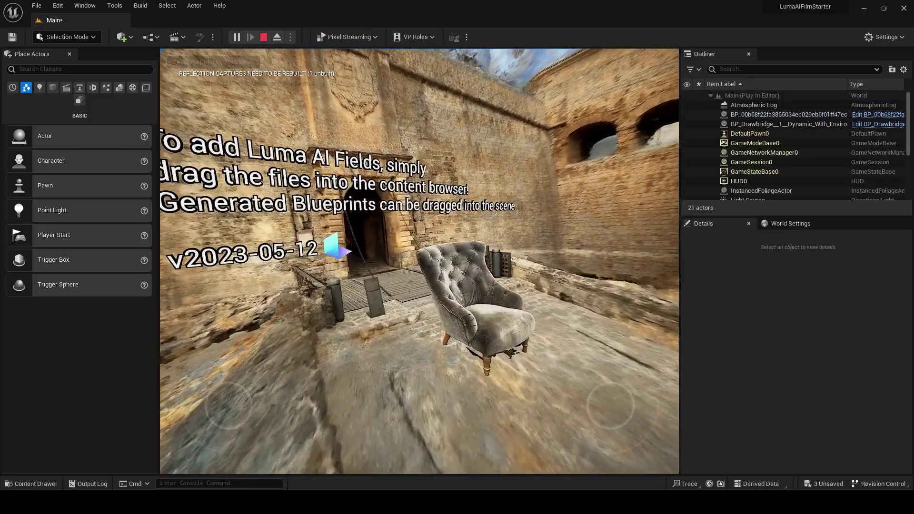
{"action": "key", "text": "d"}
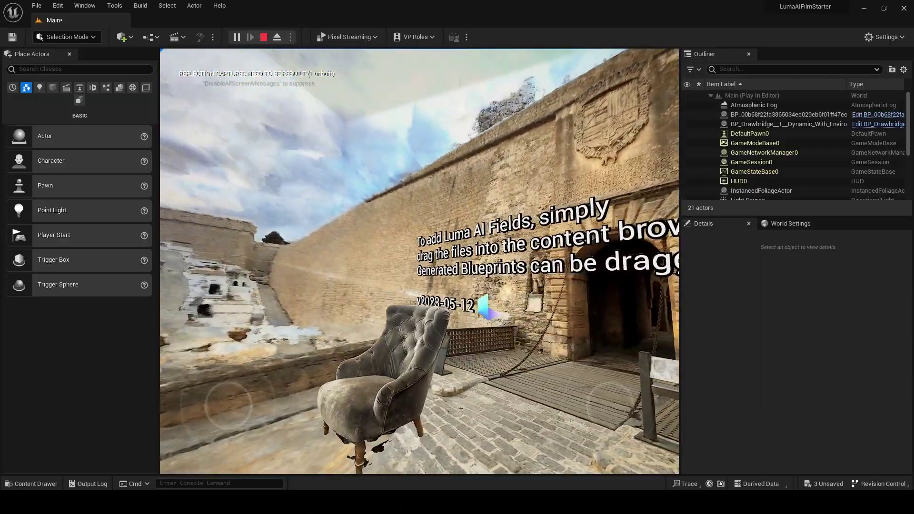
{"action": "key", "text": "a"}
{"action": "key", "text": "s"}
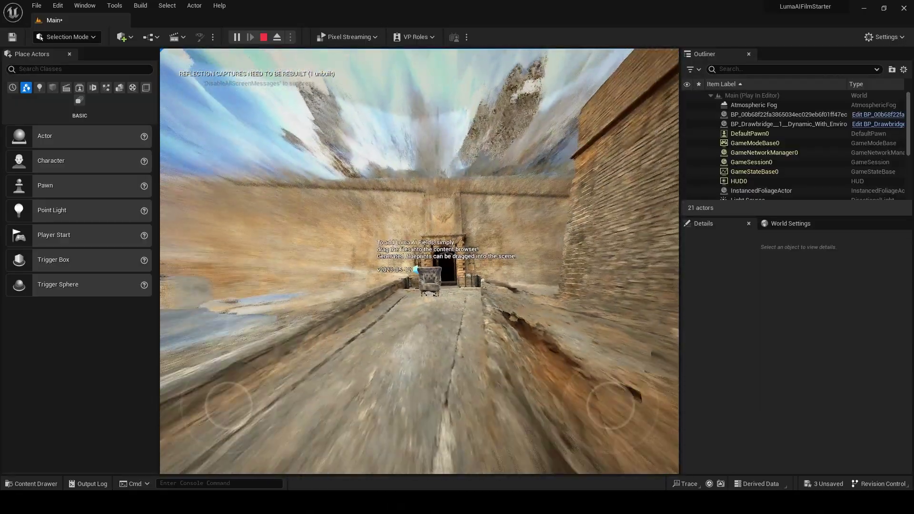
{"action": "key", "text": "w"}
{"action": "key", "text": "w"}
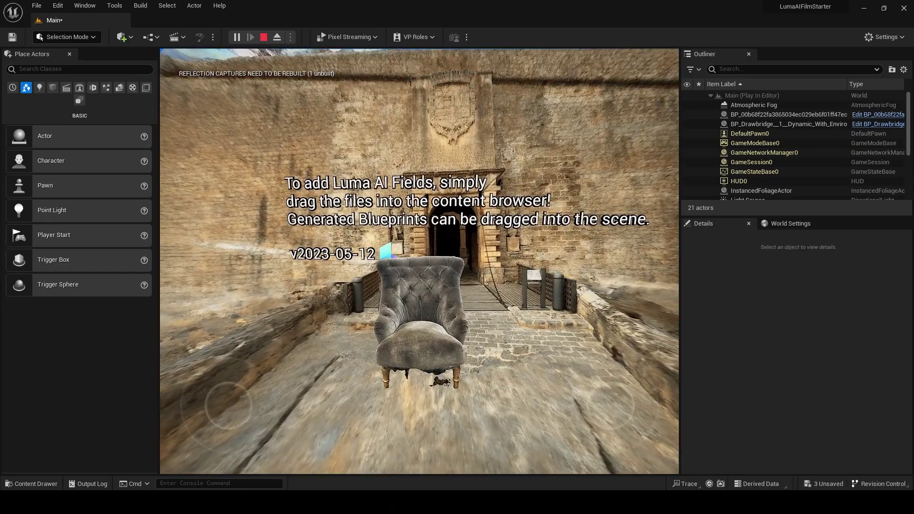
{"action": "key", "text": "w"}
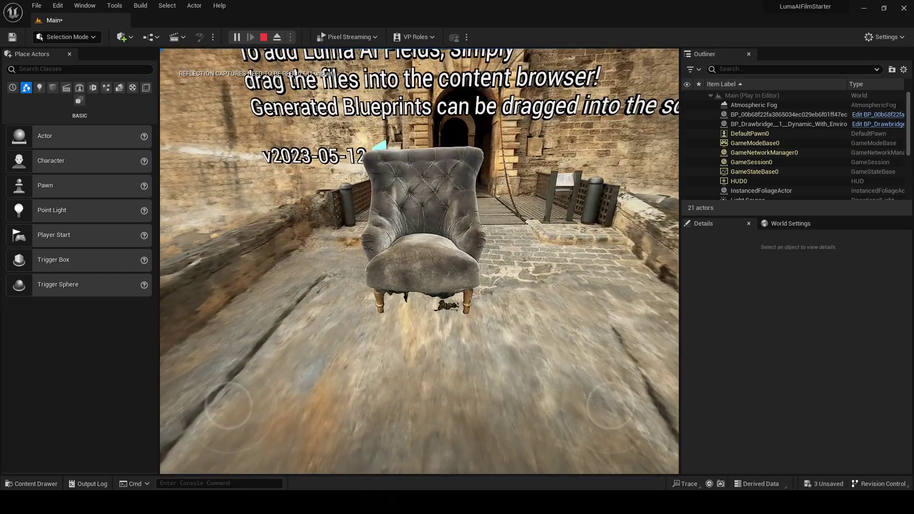
{"action": "key", "text": "s"}
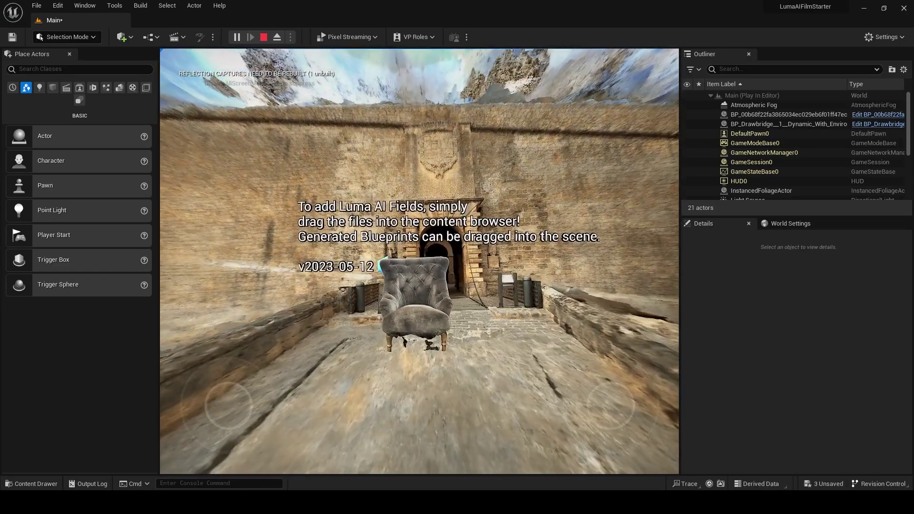
{"action": "key", "text": "Escape"}
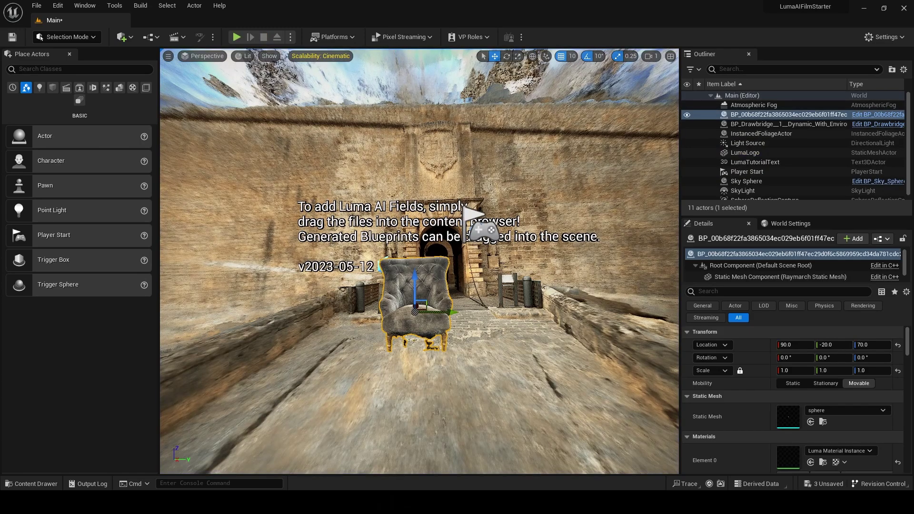
- Switch to the Luma Unreal Engine Plugin page in the browser and download the Game Starter Project for Unreal Engine 5.2
{"action": "left_click", "coordinate": [610, 464]}
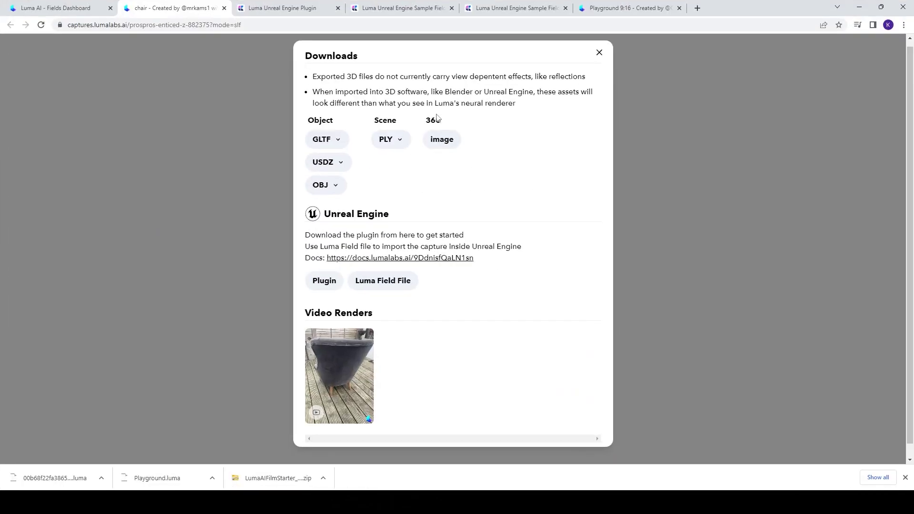
{"action": "left_click", "coordinate": [286, 8]}
{"action": "scroll", "coordinate": [363, 290], "scroll_direction": "up", "scroll_amount": 6}
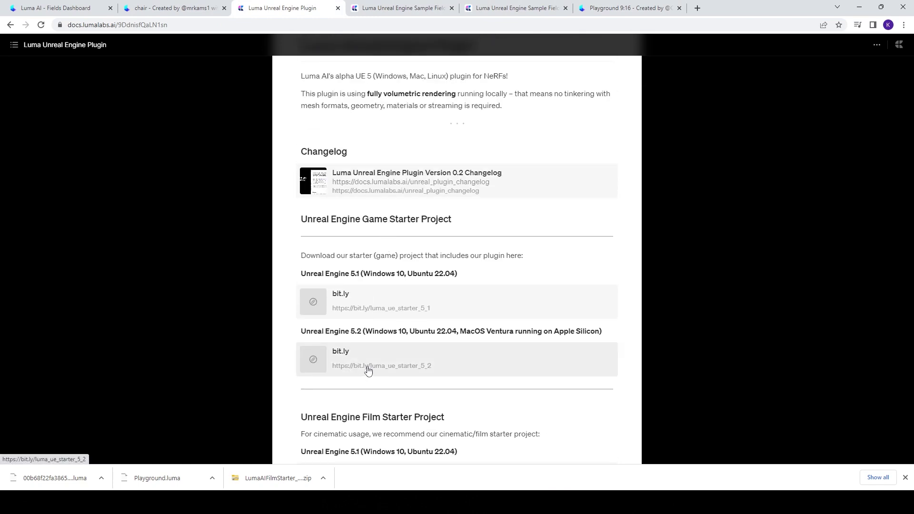
{"action": "left_click", "coordinate": [368, 366]}
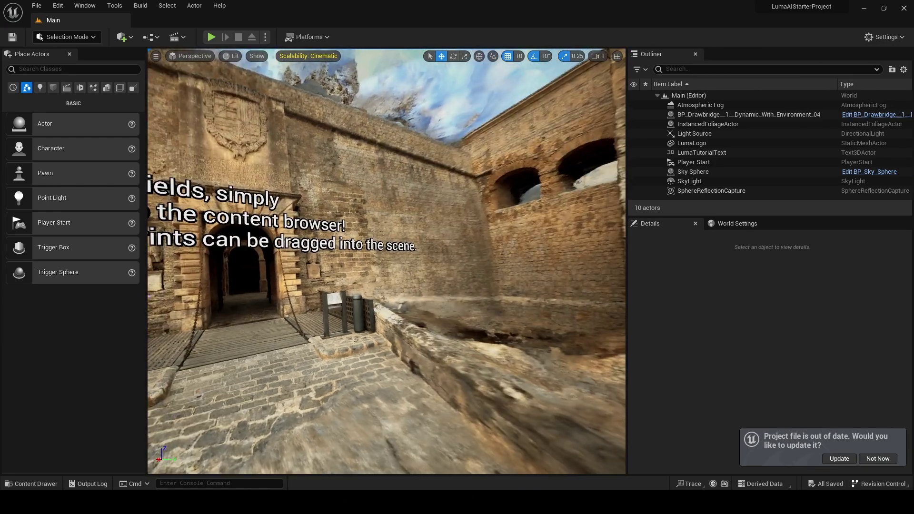
- Look around the drawbridge scene of LumaAIStarterProject in Unreal Editor and try it in play mode
{"action": "right_click_drag", "start_coordinate": [238, 90], "coordinate": [153, 89]}
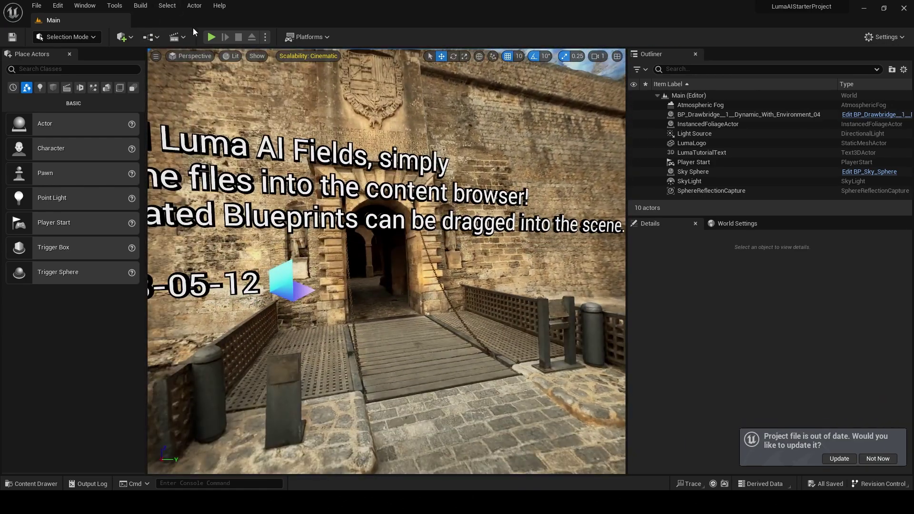
{"action": "left_click", "coordinate": [211, 37]}
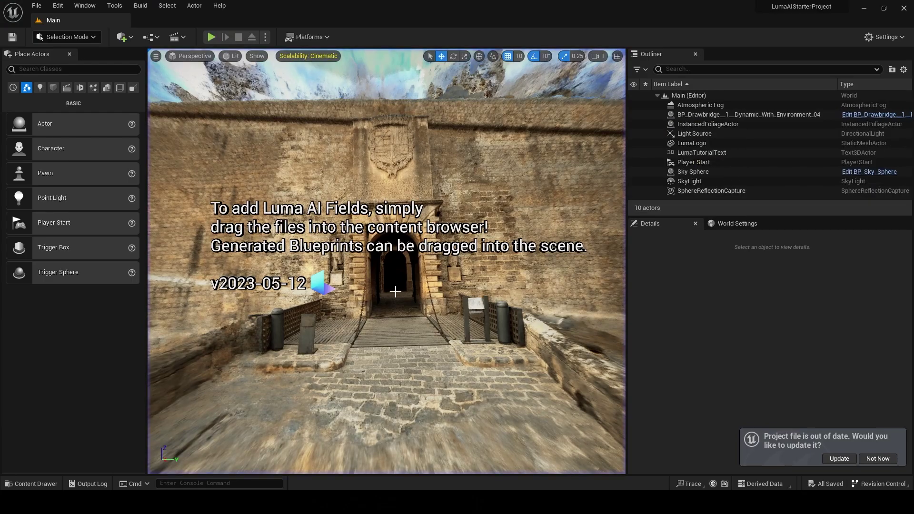
{"action": "right_click_drag", "start_coordinate": [394, 289], "coordinate": [381, 295]}
- Delete the BP_Drawbridge__1__Dynamic_With_Environment_04 actor from the level
{"action": "left_click", "coordinate": [424, 330]}
{"action": "mouse_move", "coordinate": [425, 331]}
{"action": "right_mouse_down"}
{"action": "mouse_move", "coordinate": [352, 325]}
{"action": "mouse_move", "coordinate": [552, 327]}
{"action": "mouse_move", "coordinate": [302, 323]}
{"action": "mouse_move", "coordinate": [425, 331]}
{"action": "right_mouse_up"}
{"action": "left_click", "coordinate": [687, 116]}
{"action": "key", "text": "Delete"}
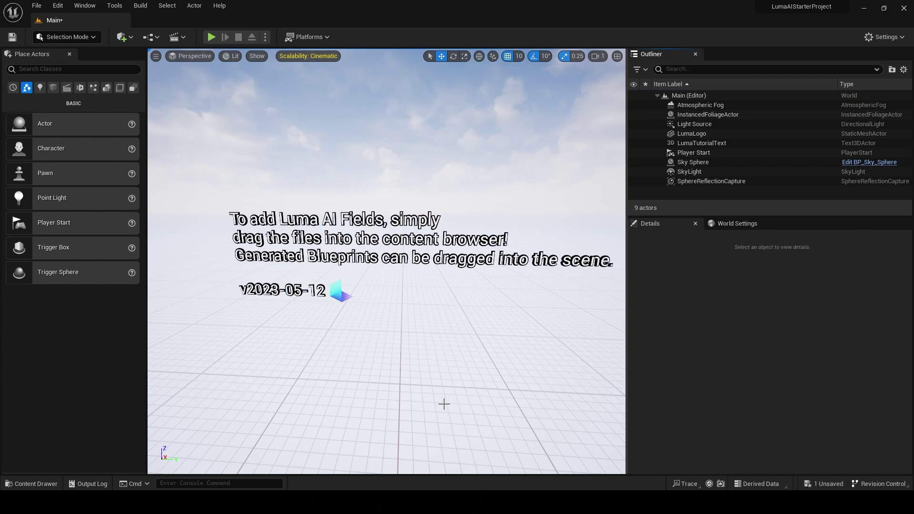
- Switch to the Luma Unreal Engine Sample Fields page in the browser, download the Playground field again and open the downloaded file's options
{"action": "key", "text": "ctrl+space"}
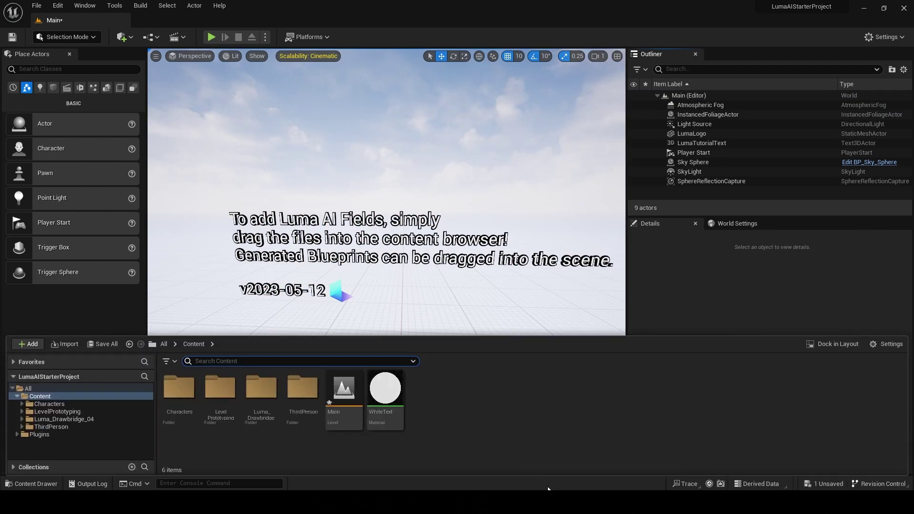
{"action": "mouse_move", "coordinate": [552, 503]}
{"action": "left_click", "coordinate": [592, 460]}
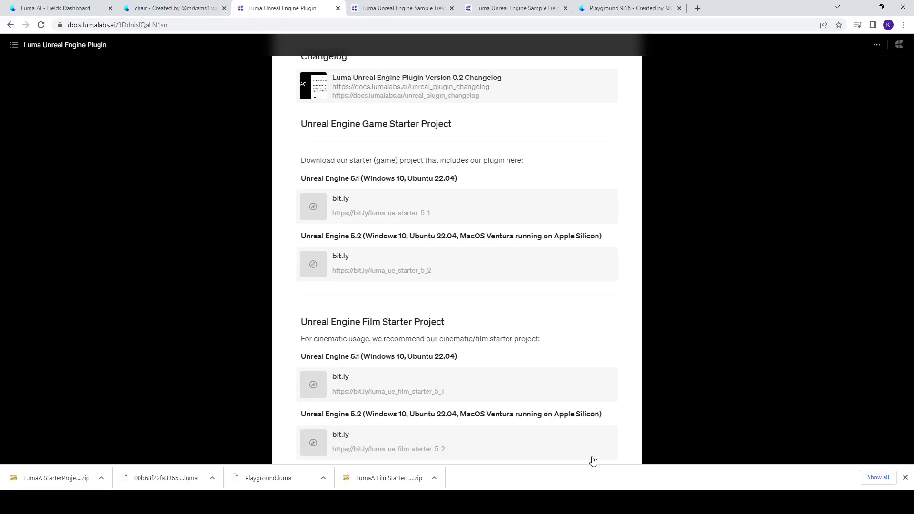
{"action": "scroll", "coordinate": [360, 209], "scroll_direction": "up", "scroll_amount": 5}
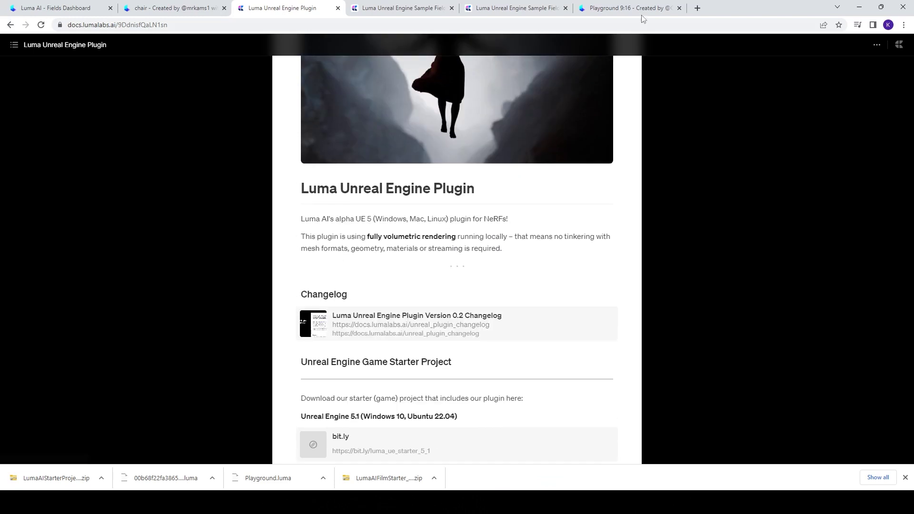
{"action": "left_click", "coordinate": [590, 7]}
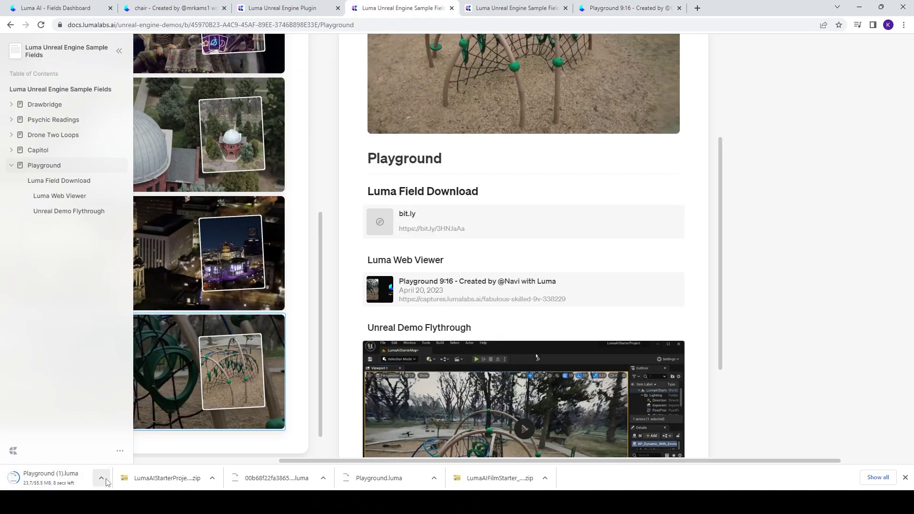
{"action": "left_click", "coordinate": [105, 479]}
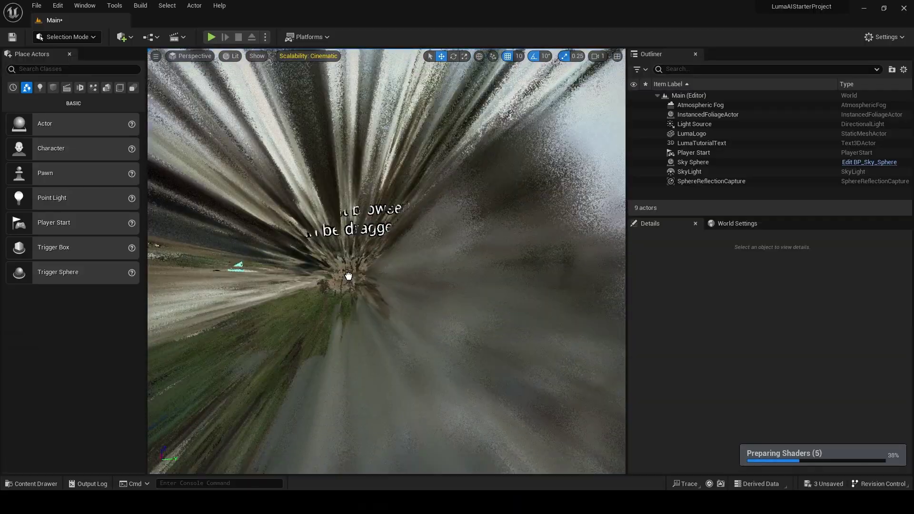
- Place the imported Playground field's Dynamic Blueprint in the starter project's level at location 690, 80, -170
{"action": "left_click_drag", "start_coordinate": [351, 271], "coordinate": [347, 292]}
{"action": "key", "text": "w"}
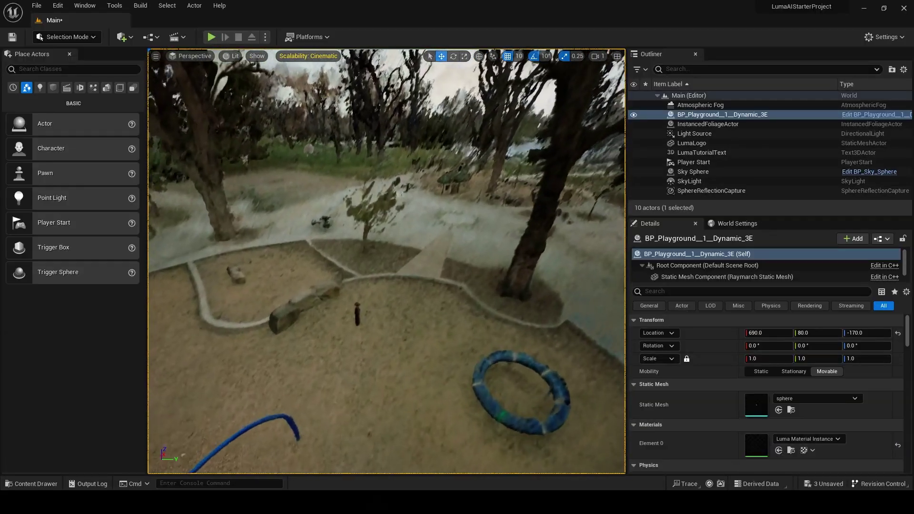
{"action": "right_click_drag", "start_coordinate": [392, 316], "coordinate": [324, 314]}
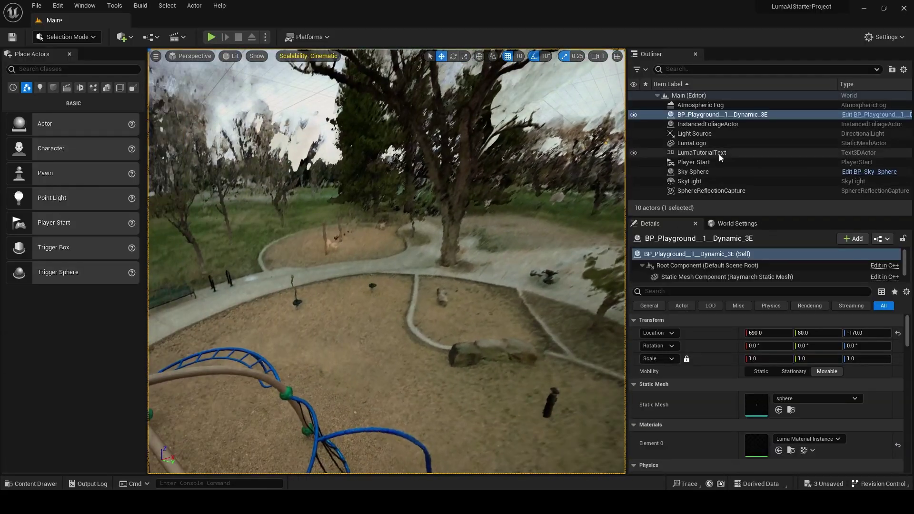
- Move the Player Start into the playground at location 710, 0 and about -188
{"action": "left_click", "coordinate": [713, 163]}
{"action": "right_click_drag", "start_coordinate": [385, 206], "coordinate": [304, 207]}
{"action": "key", "text": "f"}
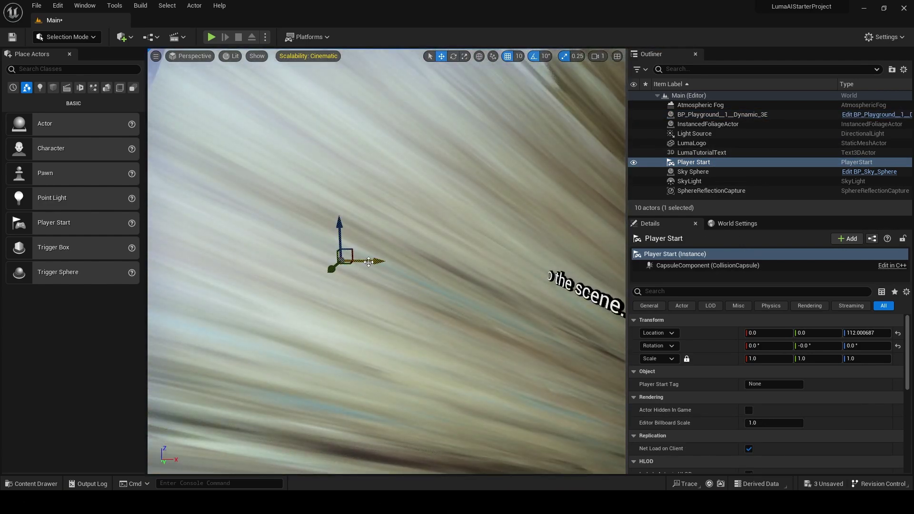
{"action": "left_click_drag", "start_coordinate": [368, 262], "coordinate": [462, 261], "text": "shift"}
{"action": "left_click_drag", "start_coordinate": [339, 225], "coordinate": [339, 309], "text": "shift"}
{"action": "right_click_drag", "start_coordinate": [347, 233], "coordinate": [381, 212]}
{"action": "key", "text": "f"}
{"action": "key", "text": "f"}
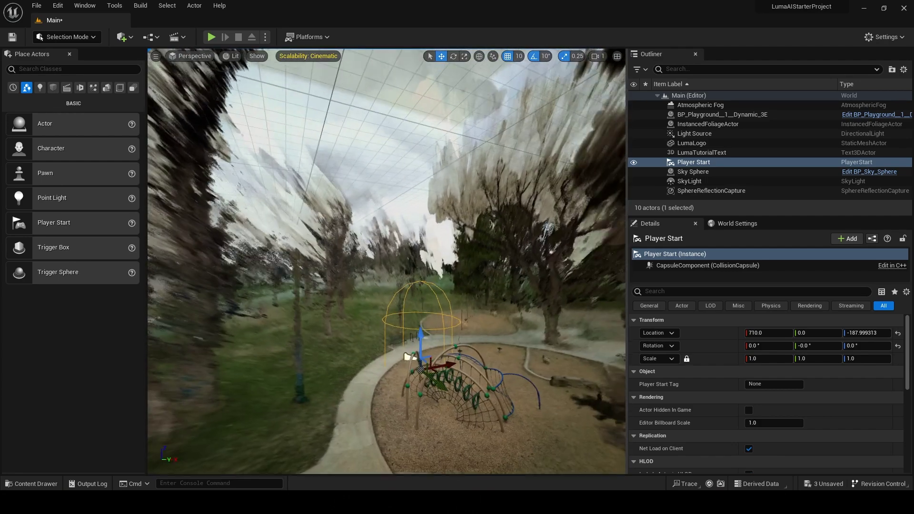
- Raise the Player Start above the playground ground to a height of about -68
{"action": "left_click_drag", "start_coordinate": [422, 338], "coordinate": [420, 222]}
- Examine the Third Person template among the blueprint feature packs that can be added to the project, and cancel without adding it
{"action": "key", "text": "ctrl+space"}
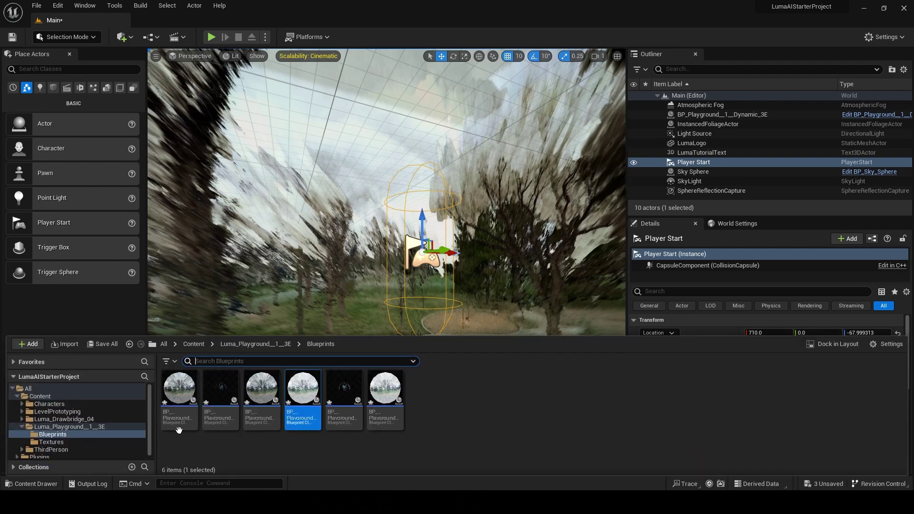
{"action": "left_click", "coordinate": [23, 344]}
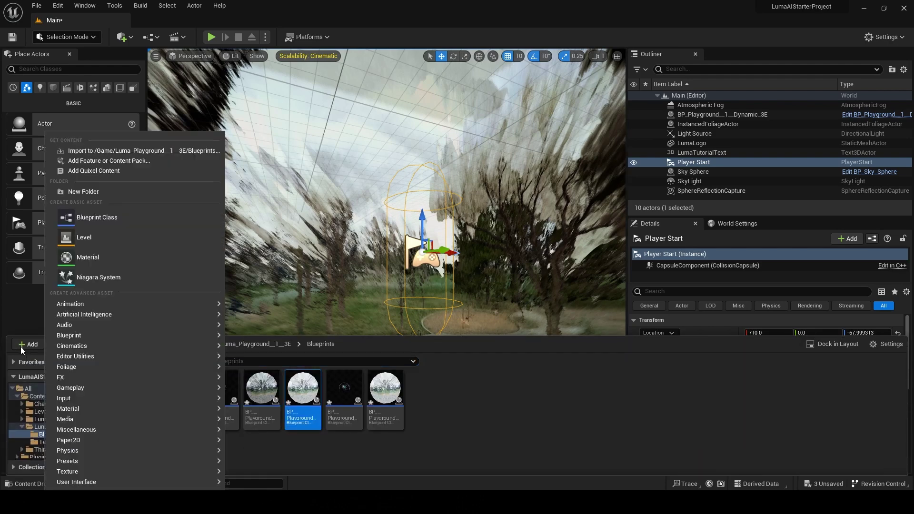
{"action": "left_click", "coordinate": [107, 161]}
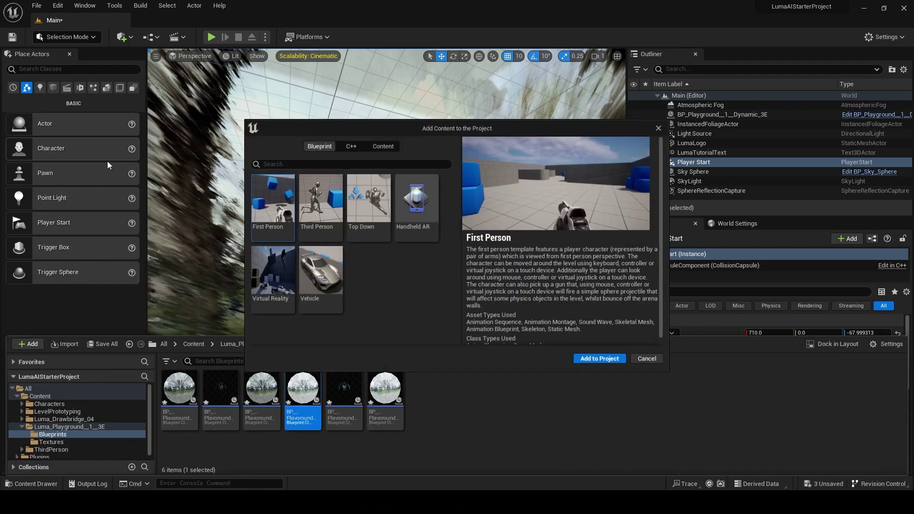
{"action": "left_click", "coordinate": [306, 217]}
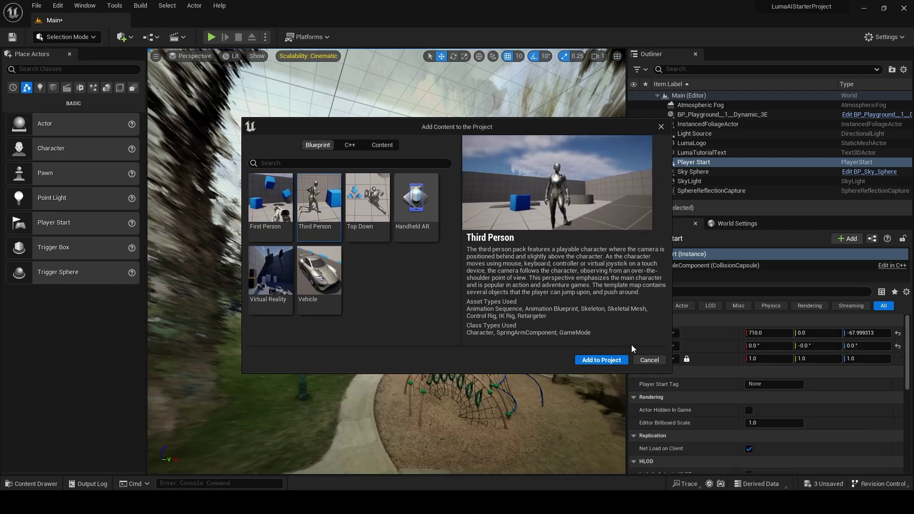
{"action": "left_click", "coordinate": [649, 360]}
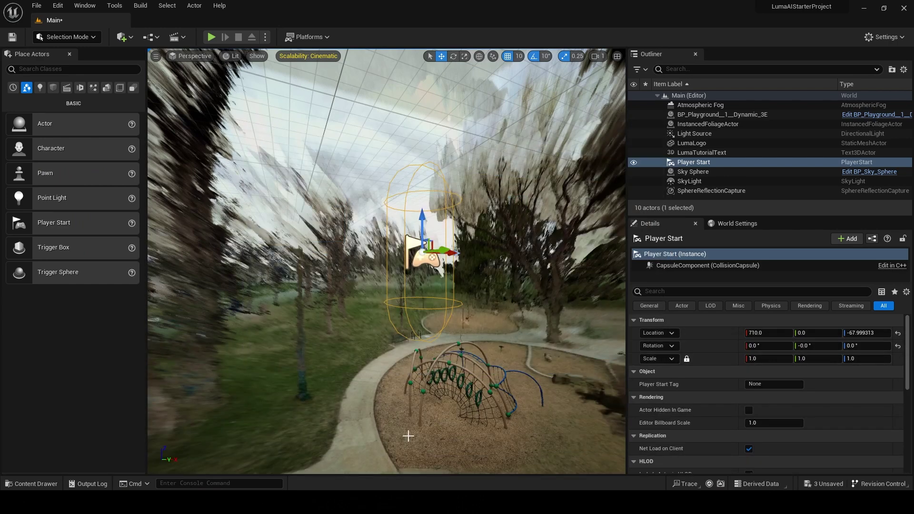
{"action": "key", "text": "ctrl+space"}
- Set the world's GameMode Override to BP_ThirdPersonGameMode and briefly test the level in play mode
{"action": "left_click", "coordinate": [727, 225]}
{"action": "left_click", "coordinate": [812, 265]}
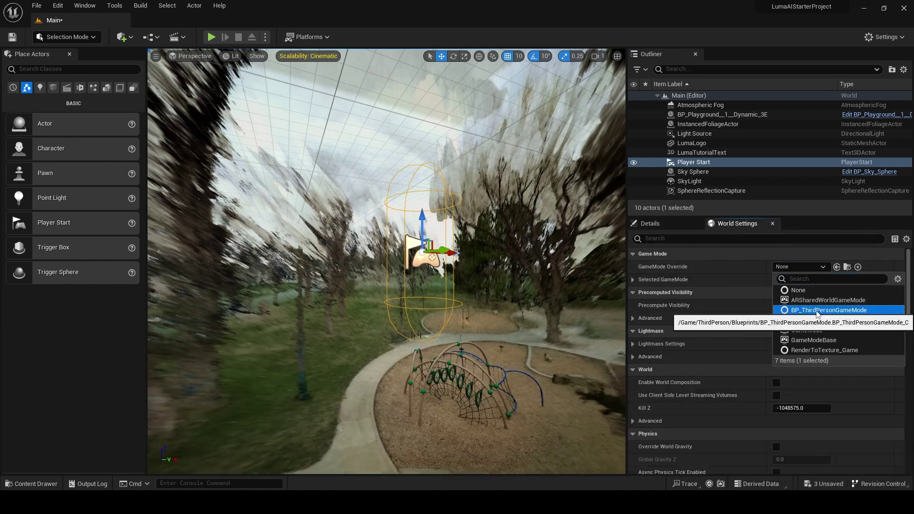
{"action": "left_click", "coordinate": [824, 311]}
{"action": "right_click_drag", "start_coordinate": [472, 425], "coordinate": [546, 425]}
{"action": "left_click", "coordinate": [216, 37]}
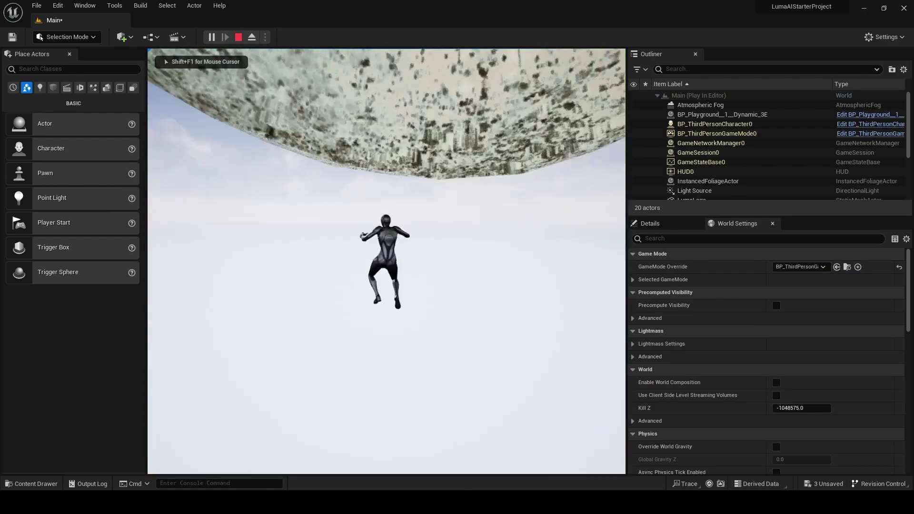
{"action": "key", "text": "Escape"}
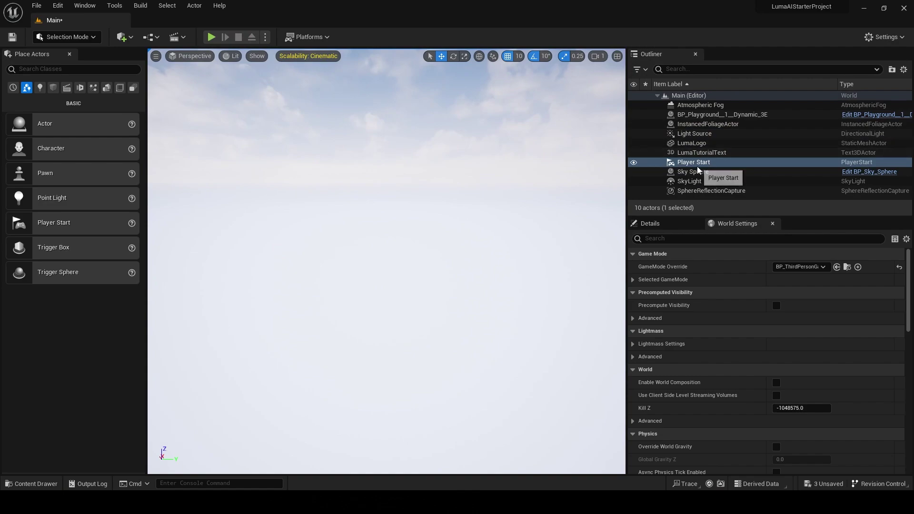
- Search all project content for "bp thir" and place BP_ThirdPersonCharacter in the level near the Playground field
{"action": "double_click", "coordinate": [722, 114]}
{"action": "key", "text": "ctrl+space"}
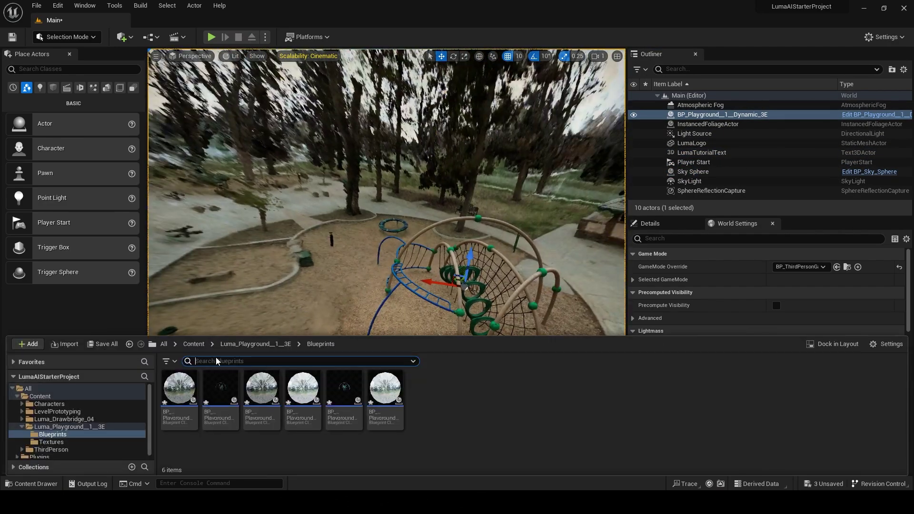
{"action": "left_click", "coordinate": [193, 345]}
{"action": "left_click", "coordinate": [163, 344]}
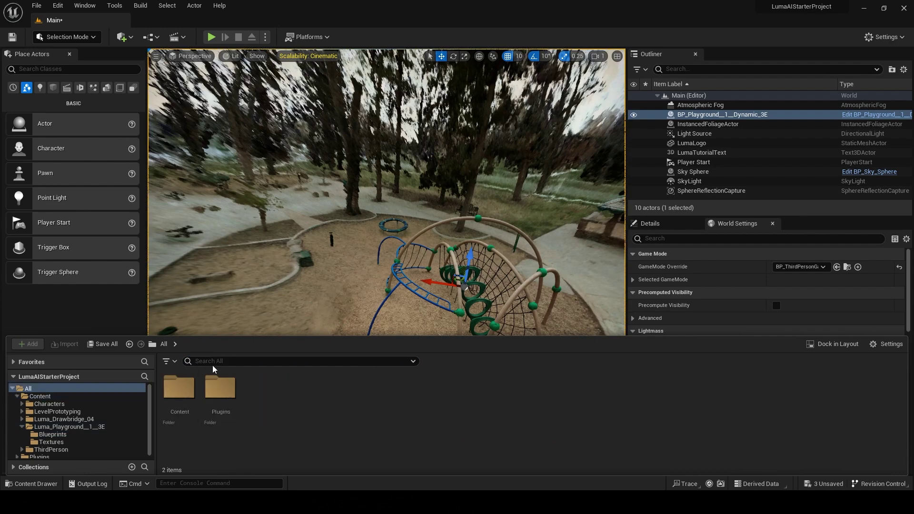
{"action": "left_click", "coordinate": [215, 361]}
{"action": "type", "text": "bp thir"}
{"action": "left_click_drag", "start_coordinate": [179, 395], "coordinate": [347, 159]}
- Move the third-person character down to the playground's climbing structure, at about 780, 130, -110
{"action": "left_click_drag", "start_coordinate": [334, 190], "coordinate": [567, 204]}
{"action": "right_click_drag", "start_coordinate": [534, 227], "coordinate": [507, 222]}
{"action": "left_click_drag", "start_coordinate": [568, 210], "coordinate": [587, 176]}
{"action": "right_click_drag", "start_coordinate": [548, 214], "coordinate": [593, 164]}
{"action": "left_click_drag", "start_coordinate": [544, 158], "coordinate": [401, 215]}
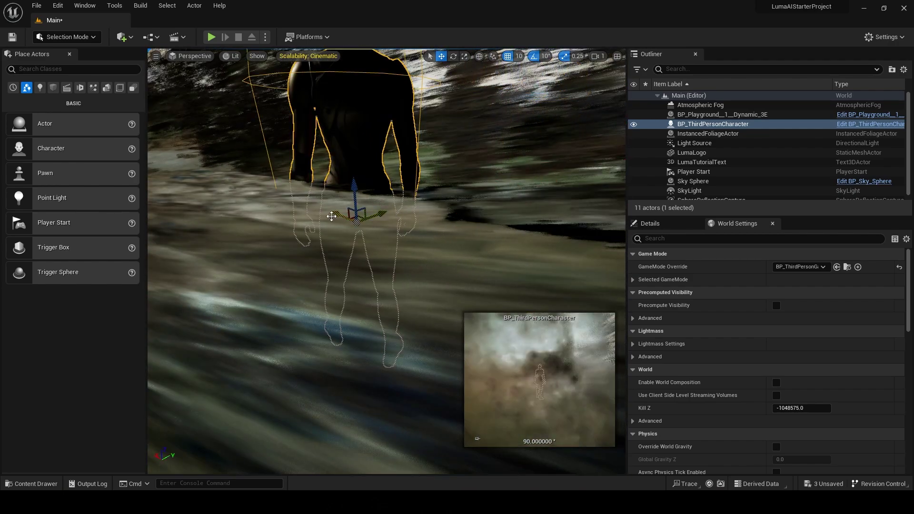
{"action": "left_click_drag", "start_coordinate": [331, 216], "coordinate": [195, 178]}
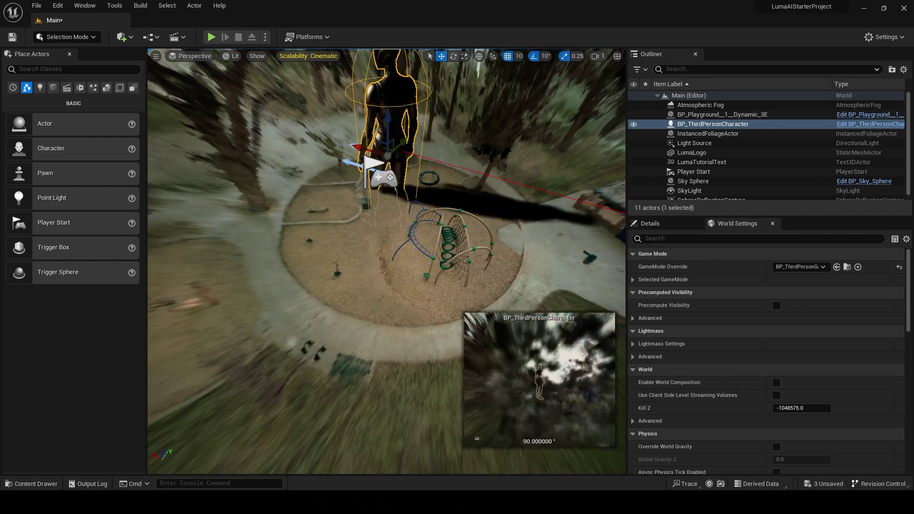
- Scale the Playground field uniformly to 5 and shift it along Y to about 510, so the climbing structure clears the character
{"action": "left_click", "coordinate": [401, 267]}
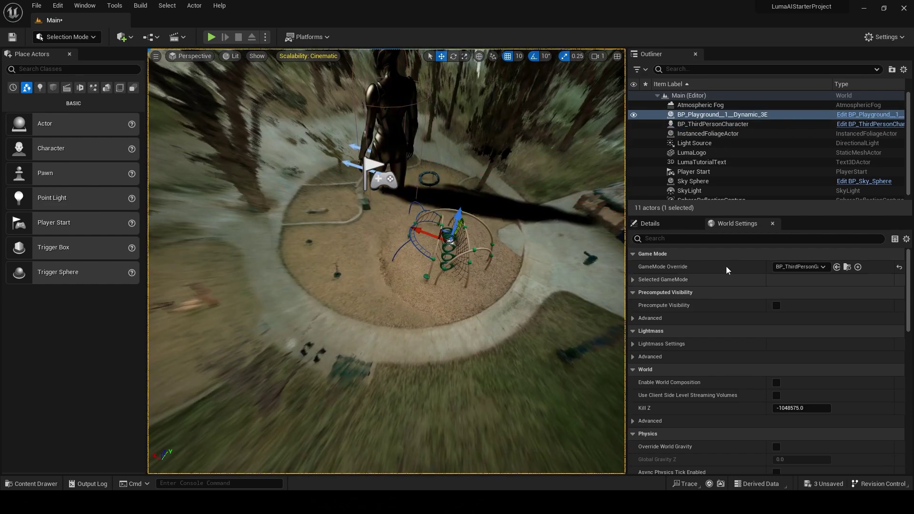
{"action": "left_click", "coordinate": [679, 224]}
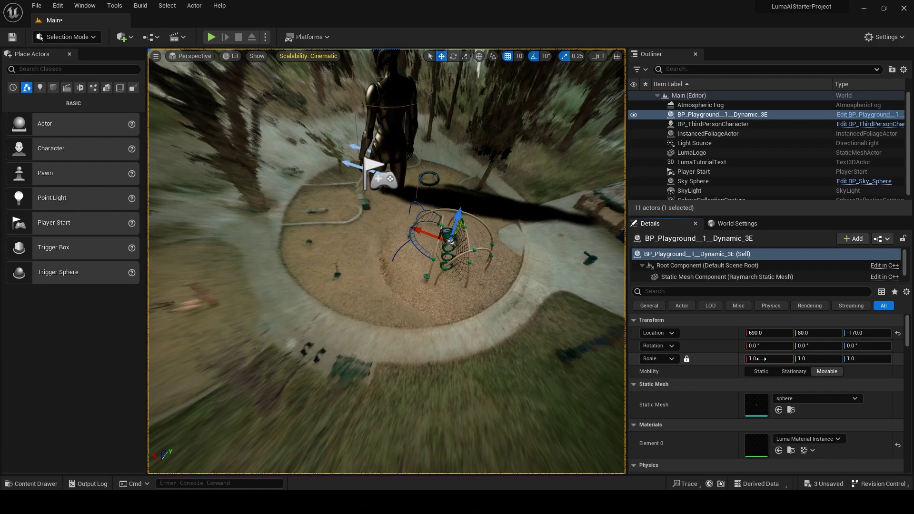
{"action": "key", "text": "Return"}
{"action": "right_click_drag", "start_coordinate": [476, 285], "coordinate": [505, 226]}
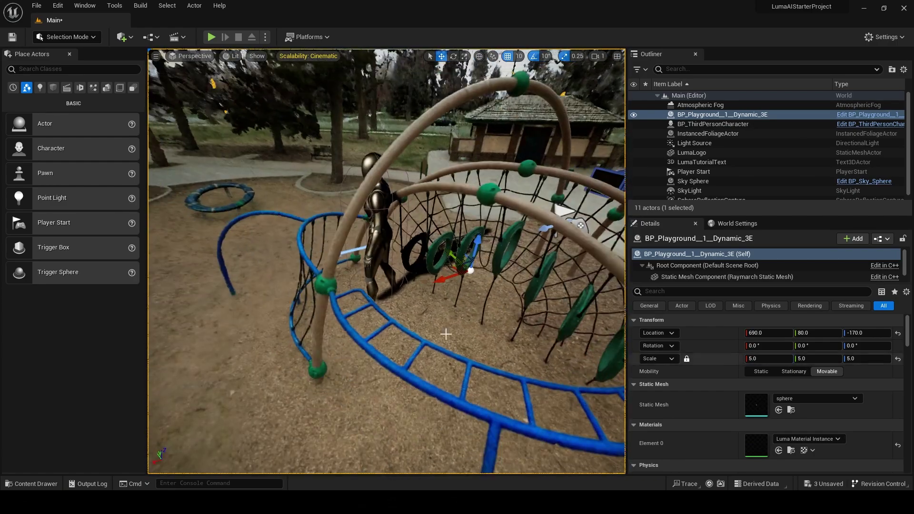
{"action": "right_click_drag", "start_coordinate": [270, 327], "coordinate": [304, 309]}
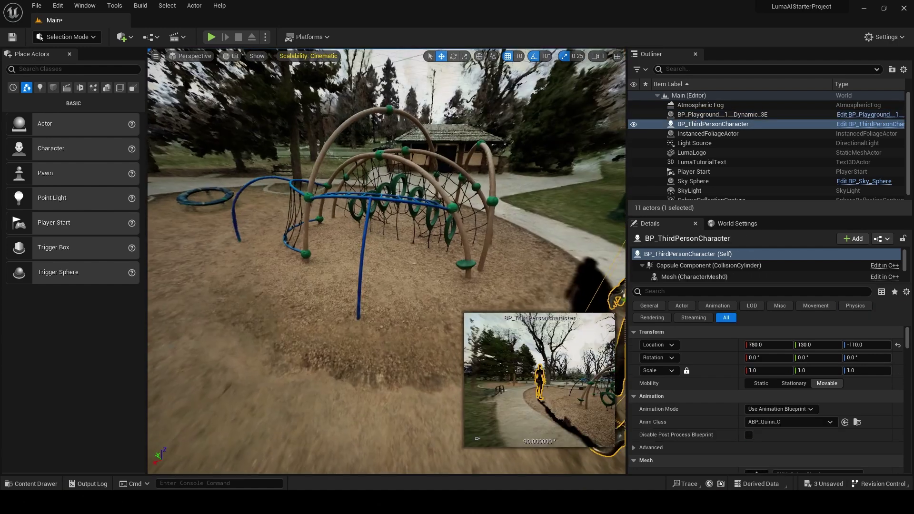
{"action": "right_click_drag", "start_coordinate": [501, 283], "coordinate": [514, 288]}
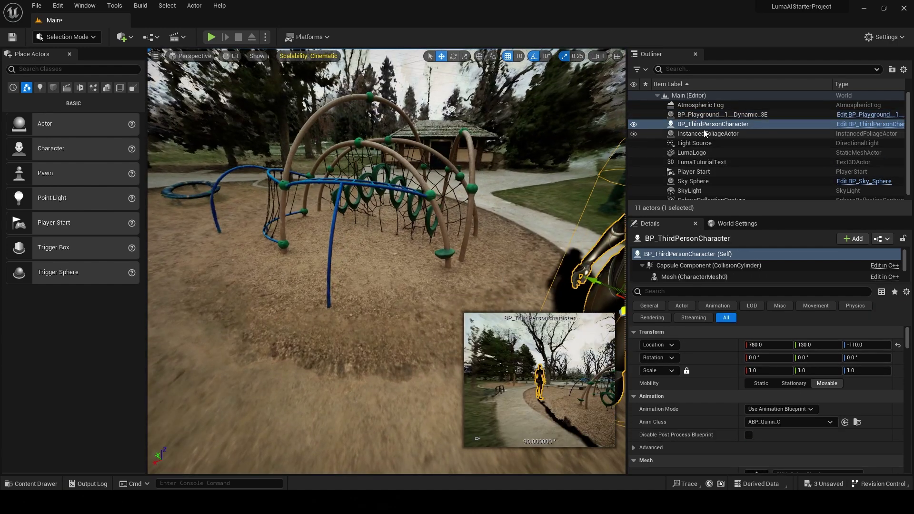
- Set the Playground field's uniform scale to 6.5
{"action": "left_click", "coordinate": [719, 115]}
{"action": "left_click", "coordinate": [757, 358]}
{"action": "type", "text": "6.5"}
{"action": "key", "text": "Return"}
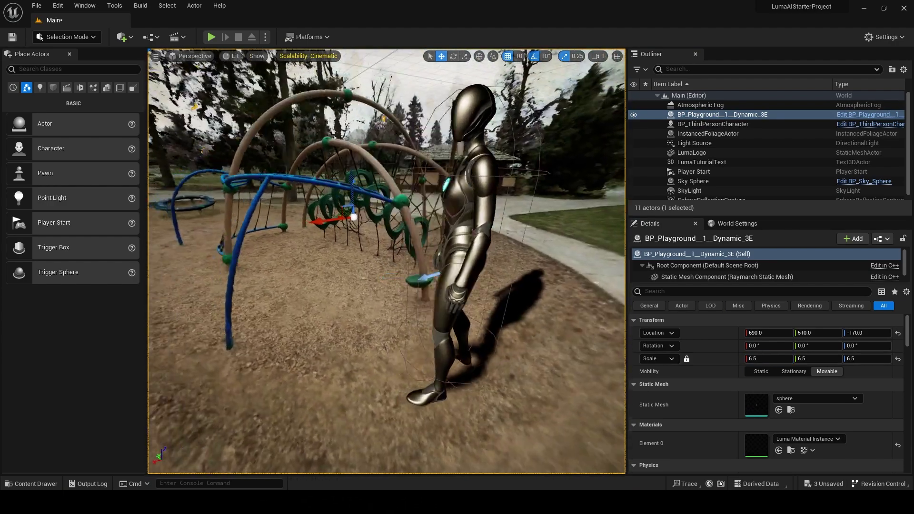
- Find the Blocking Volume among the placeable actors and place one on the playground ground at about 550, 370, -470
{"action": "right_click_drag", "start_coordinate": [387, 261], "coordinate": [421, 264]}
{"action": "scroll", "coordinate": [494, 312], "scroll_direction": "down", "scroll_amount": 4}
{"action": "scroll", "coordinate": [493, 310], "scroll_direction": "up", "scroll_amount": 4}
{"action": "scroll", "coordinate": [491, 312], "scroll_direction": "down", "scroll_amount": 2}
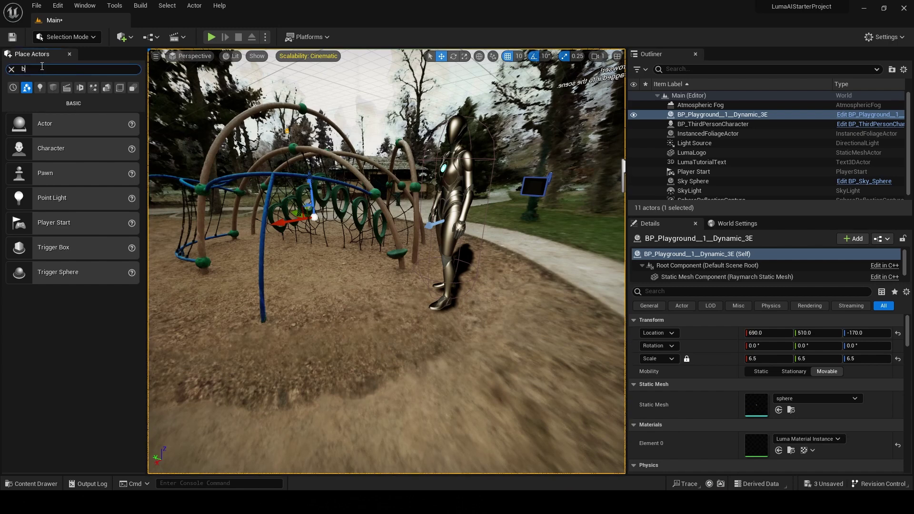
{"action": "type", "text": "locki"}
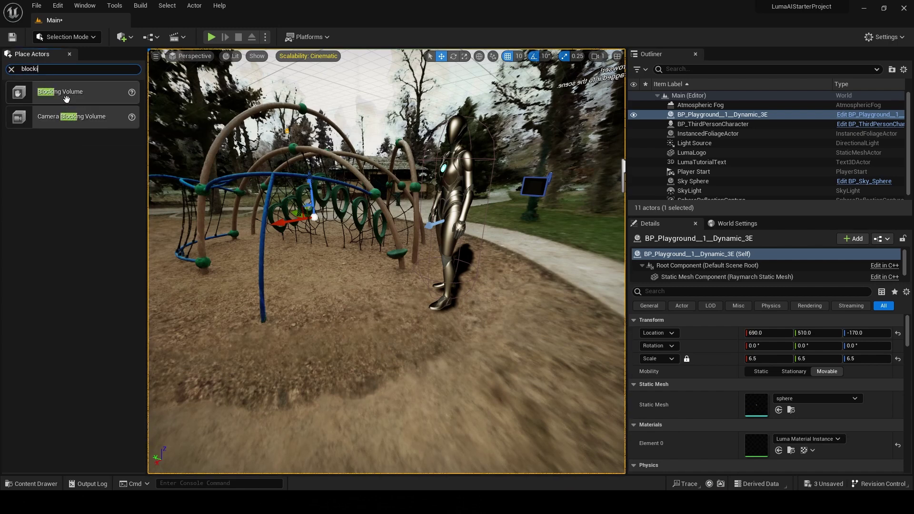
{"action": "left_click_drag", "start_coordinate": [70, 109], "coordinate": [380, 307]}
- Scale the Blocking Volume to 20 in X and Y, with proportional scaling unlocked so Z stays 1
{"action": "left_click_drag", "start_coordinate": [396, 347], "coordinate": [396, 347]}
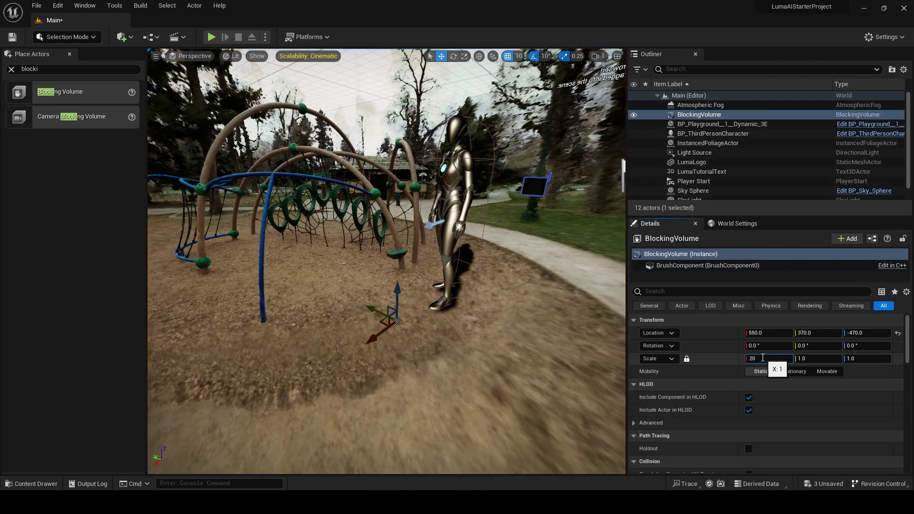
{"action": "key", "text": "Tab"}
{"action": "key", "text": "Tab"}
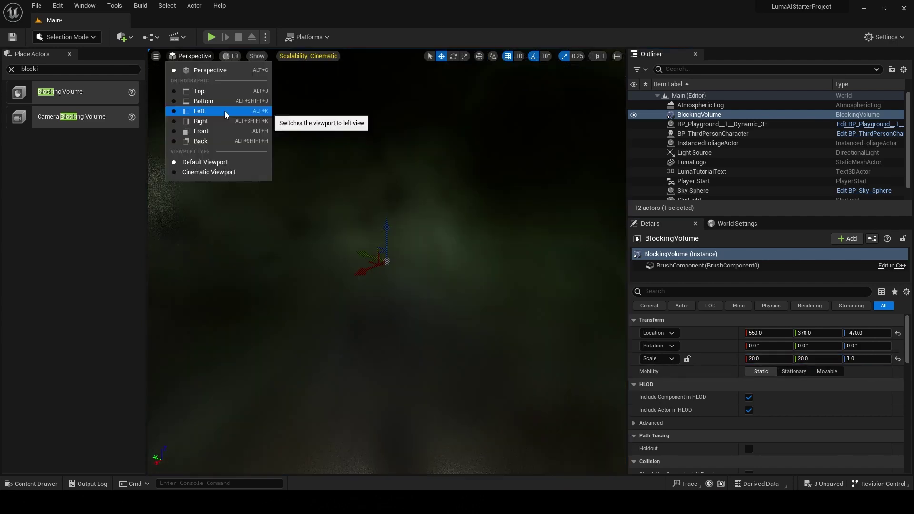
- Raise the Blocking Volume to Z -300 in the Left view, level with the character's feet, and delete the placed third-person character
{"action": "left_click", "coordinate": [225, 113]}
{"action": "scroll", "coordinate": [356, 308], "scroll_direction": "down", "scroll_amount": 8}
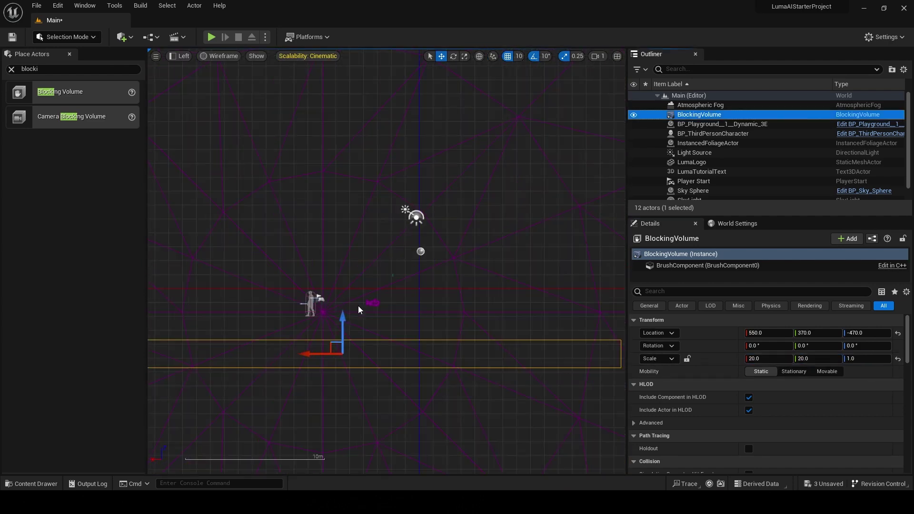
{"action": "scroll", "coordinate": [358, 310], "scroll_direction": "up", "scroll_amount": 3}
{"action": "left_click_drag", "start_coordinate": [334, 350], "coordinate": [335, 311]}
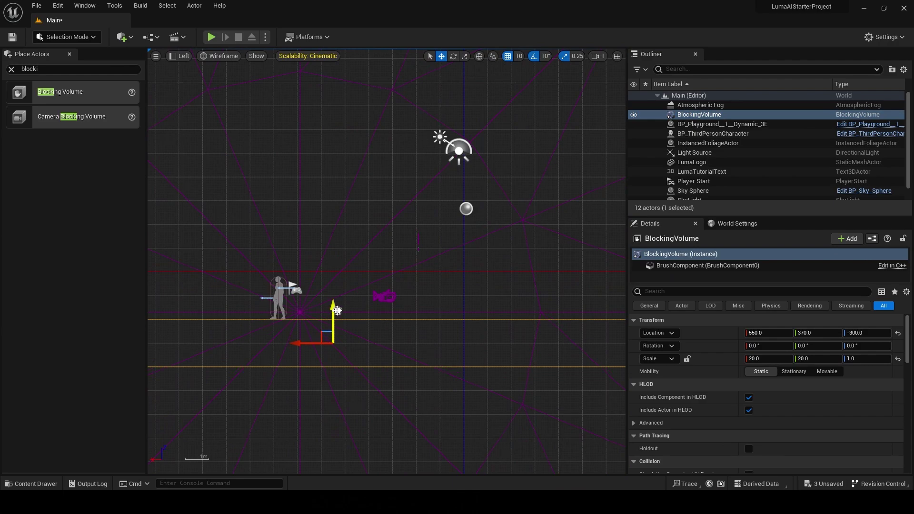
{"action": "scroll", "coordinate": [271, 327], "scroll_direction": "up", "scroll_amount": 2}
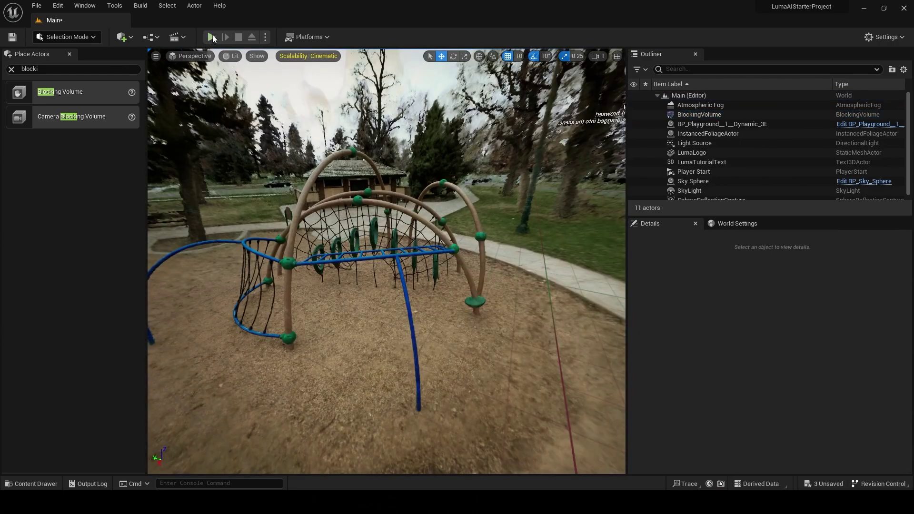
- Play the level, walk the third-person character around and through the climbing structure, and stop playing
{"action": "left_click", "coordinate": [210, 37]}
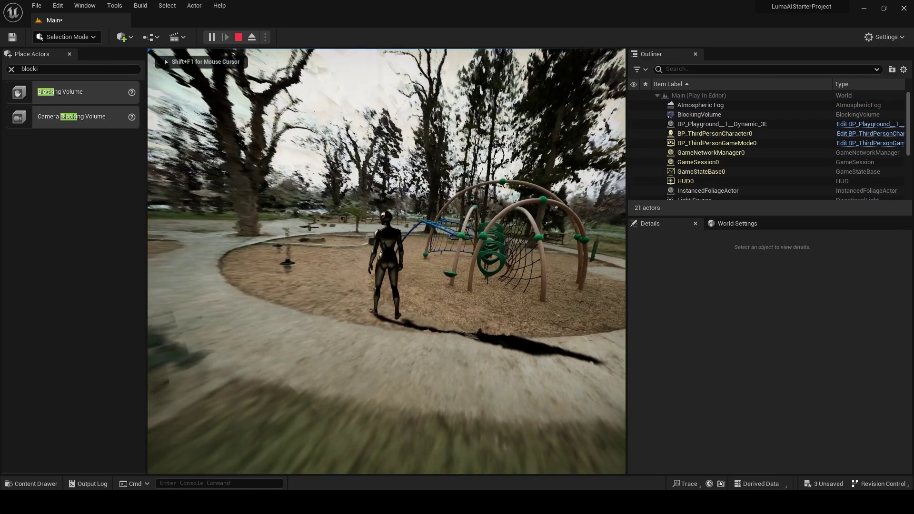
{"action": "key", "text": "w"}
{"action": "key", "text": "w"}
{"action": "key", "text": "w"}
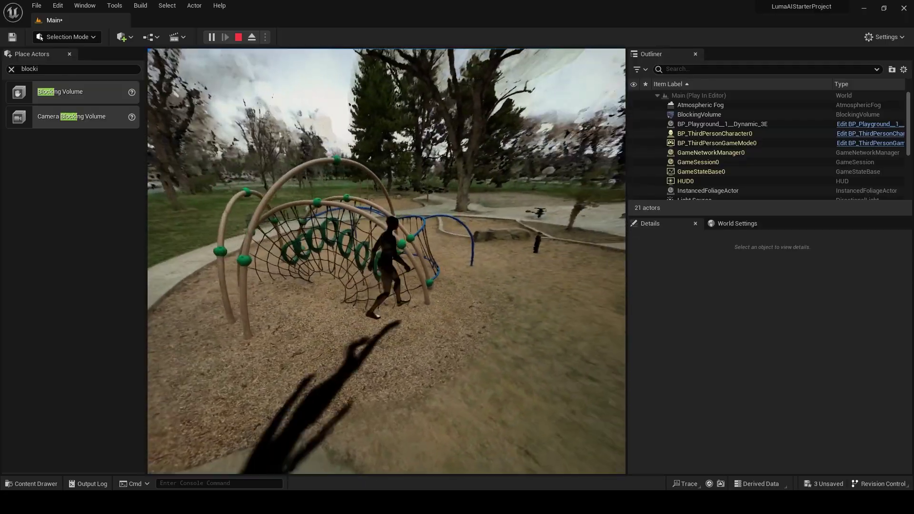
{"action": "key", "text": "w"}
{"action": "key", "text": "s"}
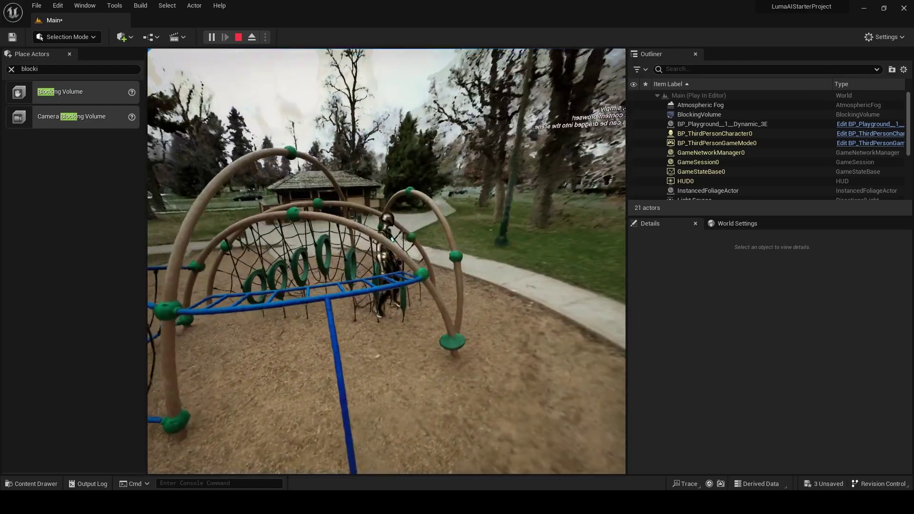
{"action": "key", "text": "w"}
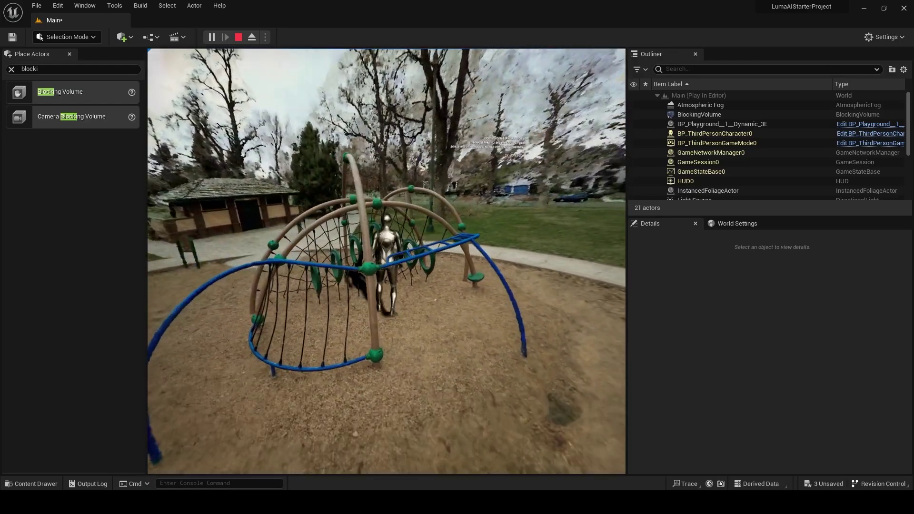
{"action": "key", "text": "s"}
{"action": "key", "text": "w"}
{"action": "key", "text": "d"}
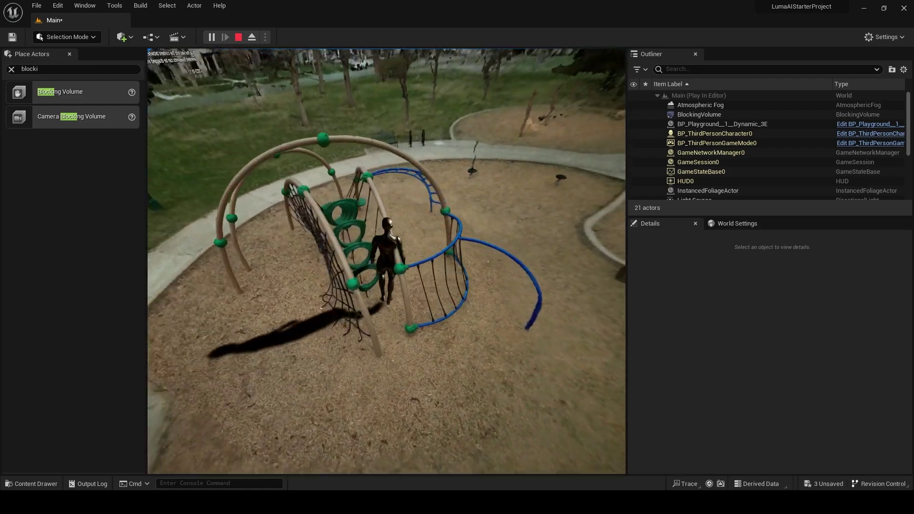
{"action": "key", "text": "Escape"}
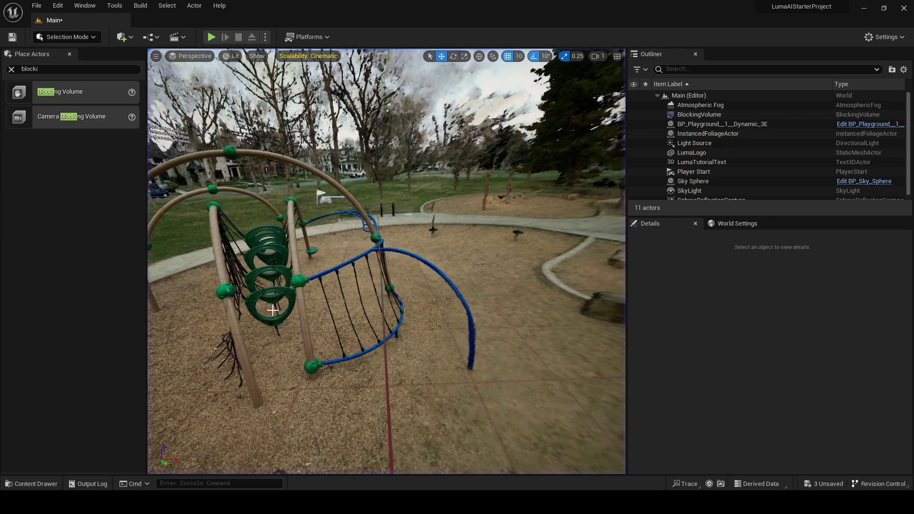